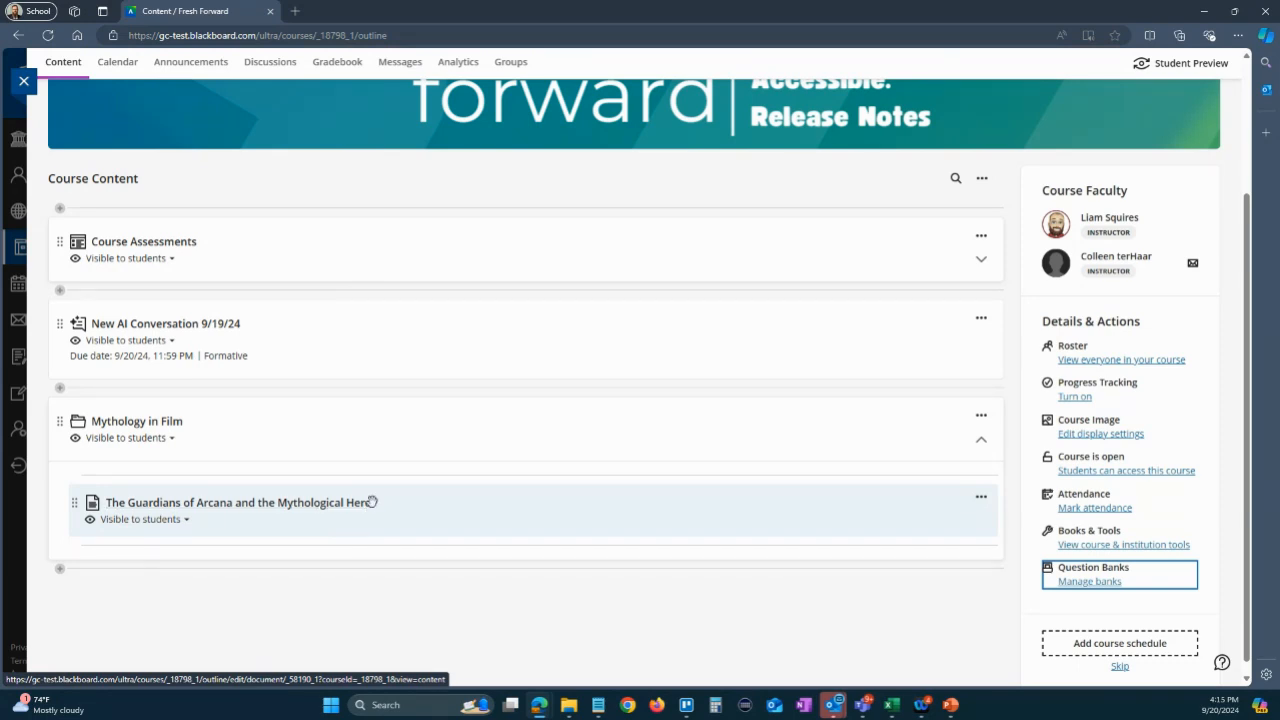
- Review the Guardians of Arcana document in the Mythology in Film folder, examining its text and Knowledge Check results, and close it
click(270, 510)
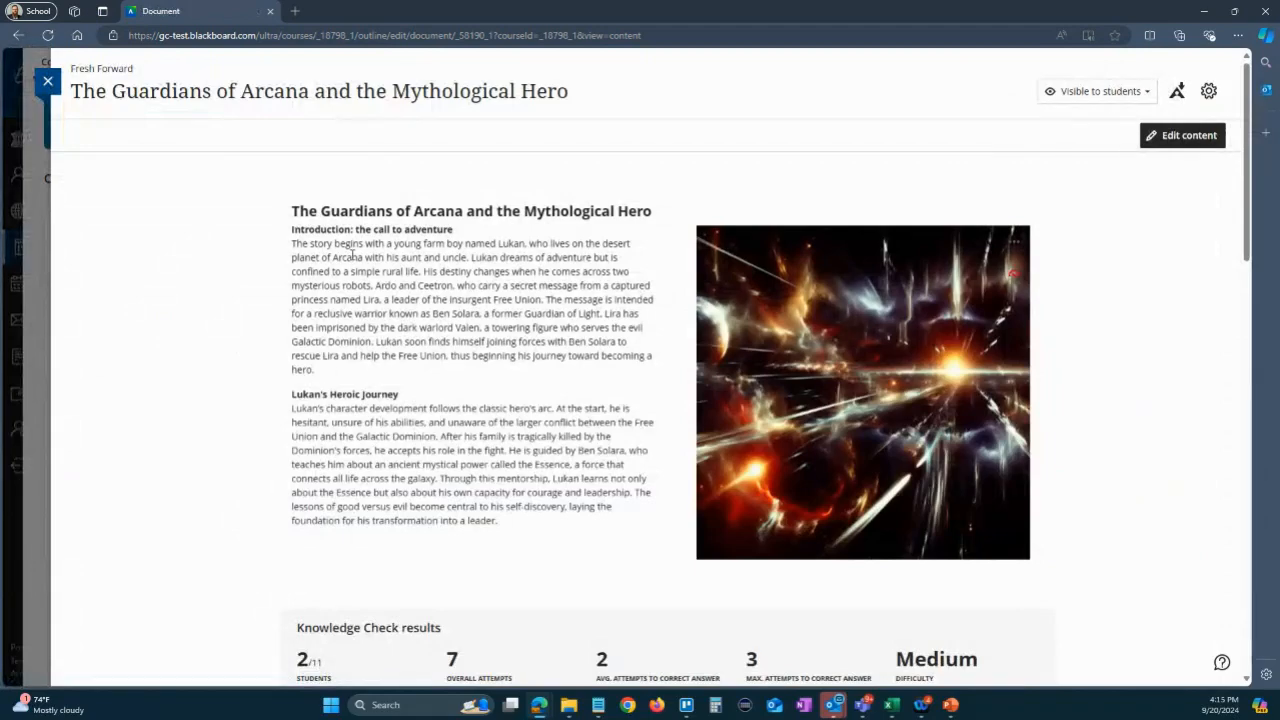
scroll(355, 312, down, 1)
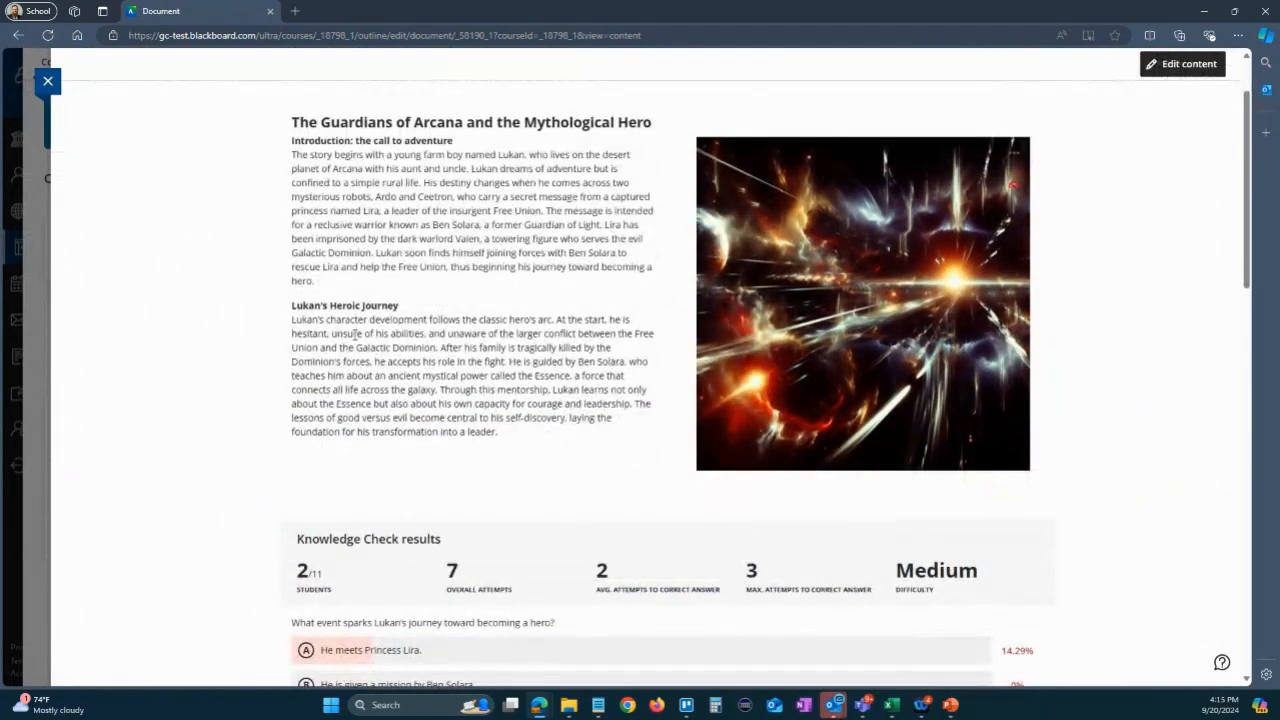
scroll(354, 340, down, 5)
scroll(354, 343, down, 6)
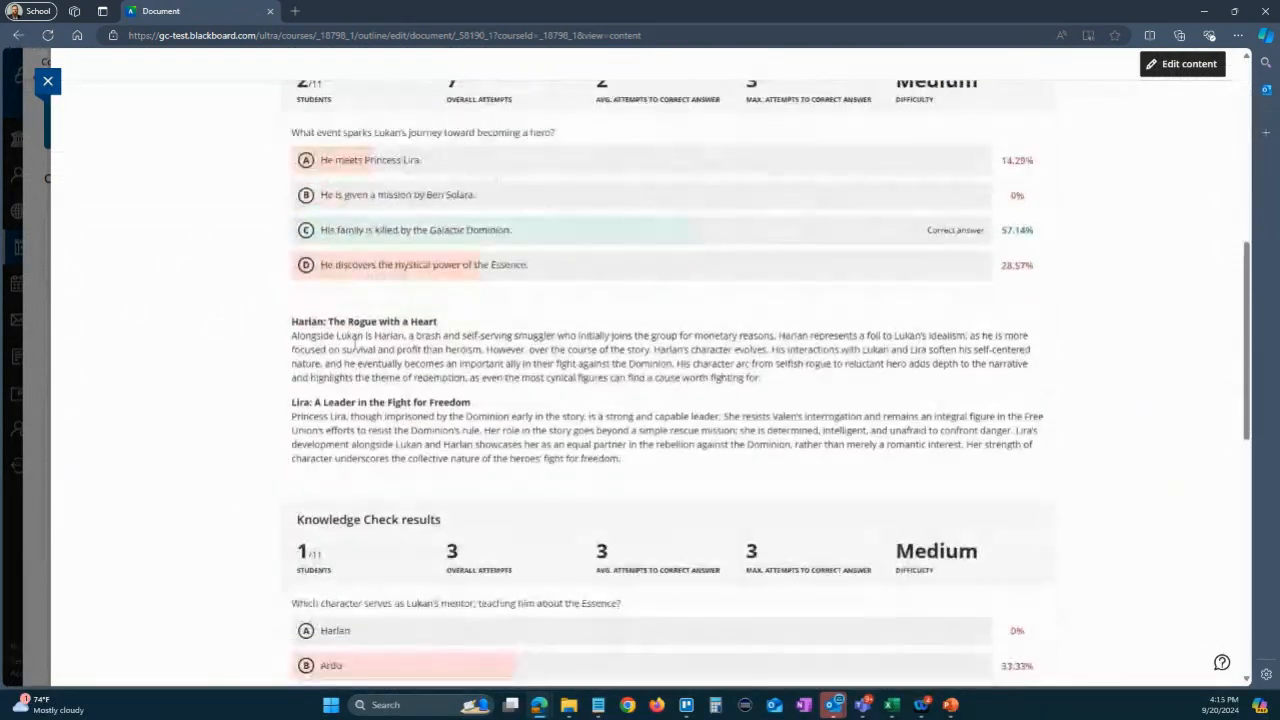
scroll(354, 343, down, 1)
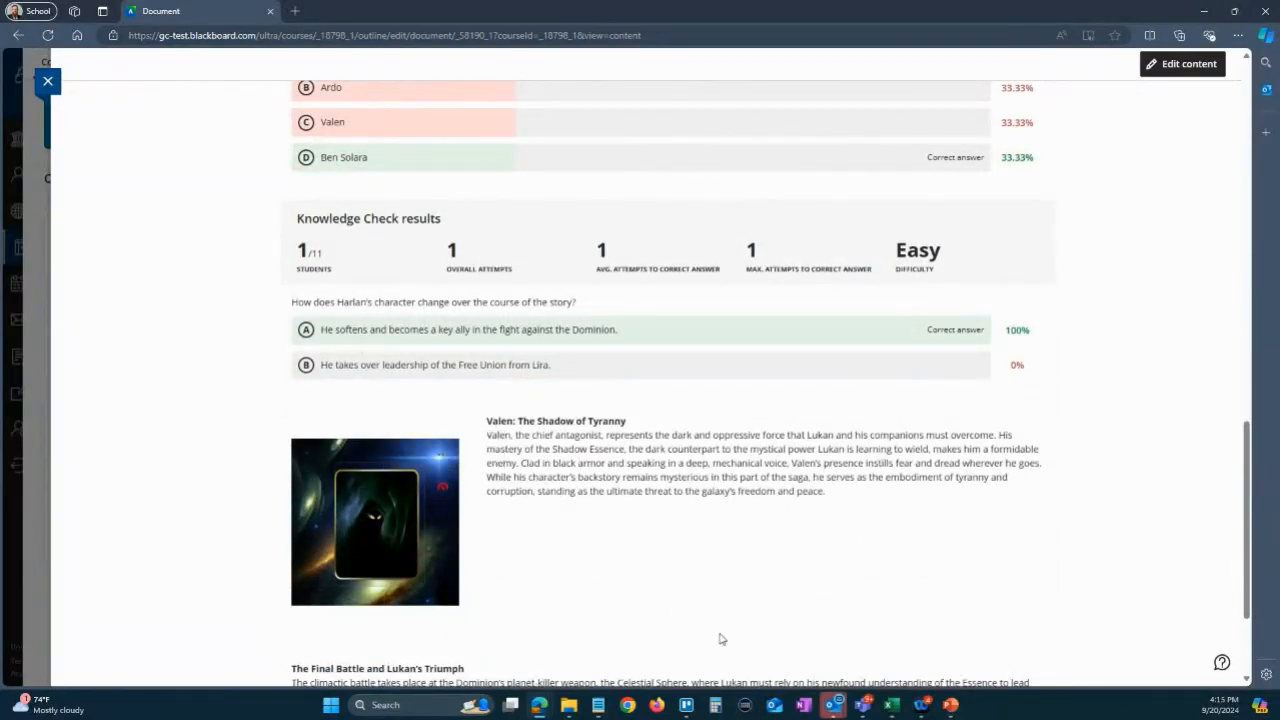
scroll(718, 636, up, 5)
scroll(716, 630, up, 8)
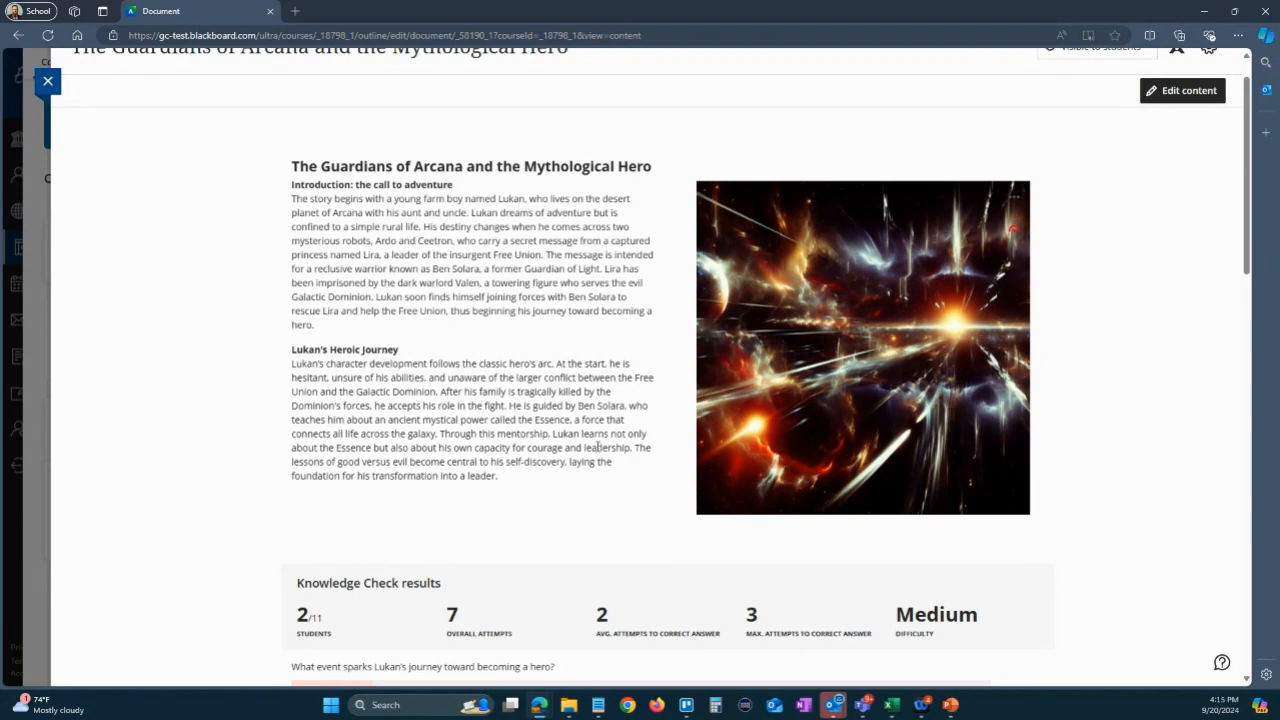
scroll(598, 447, down, 1)
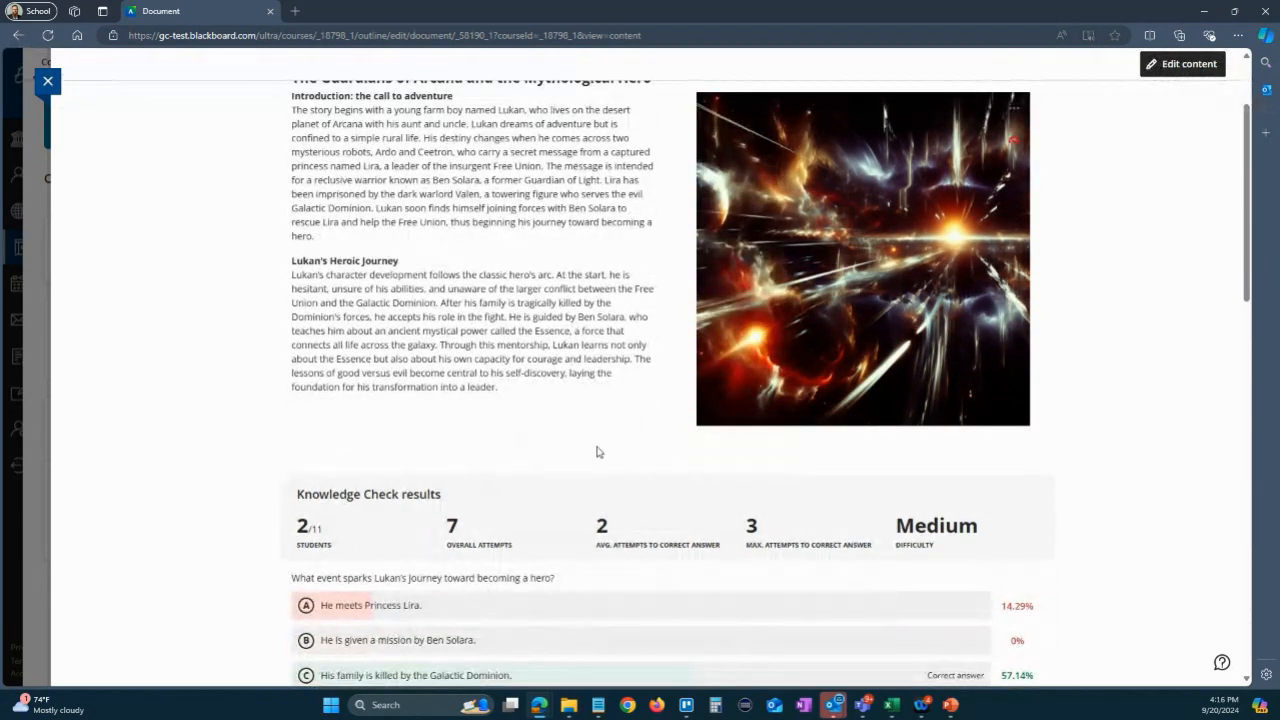
scroll(597, 451, down, 6)
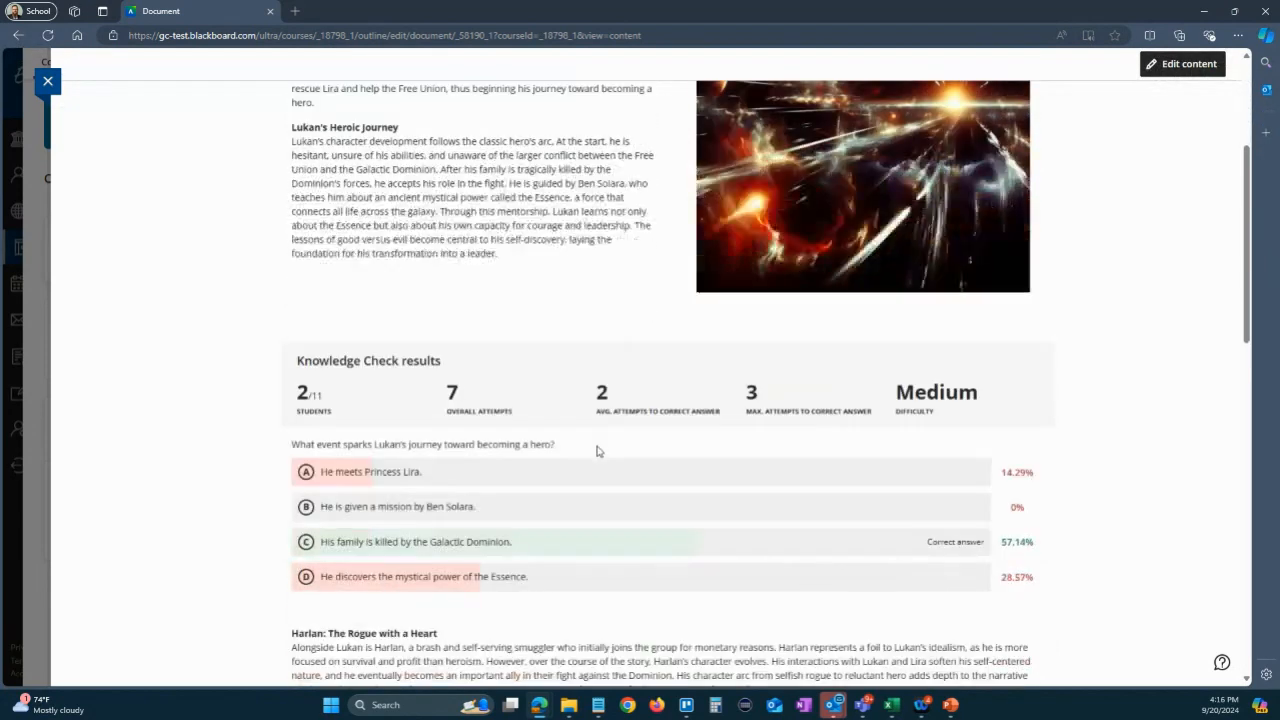
scroll(598, 447, up, 8)
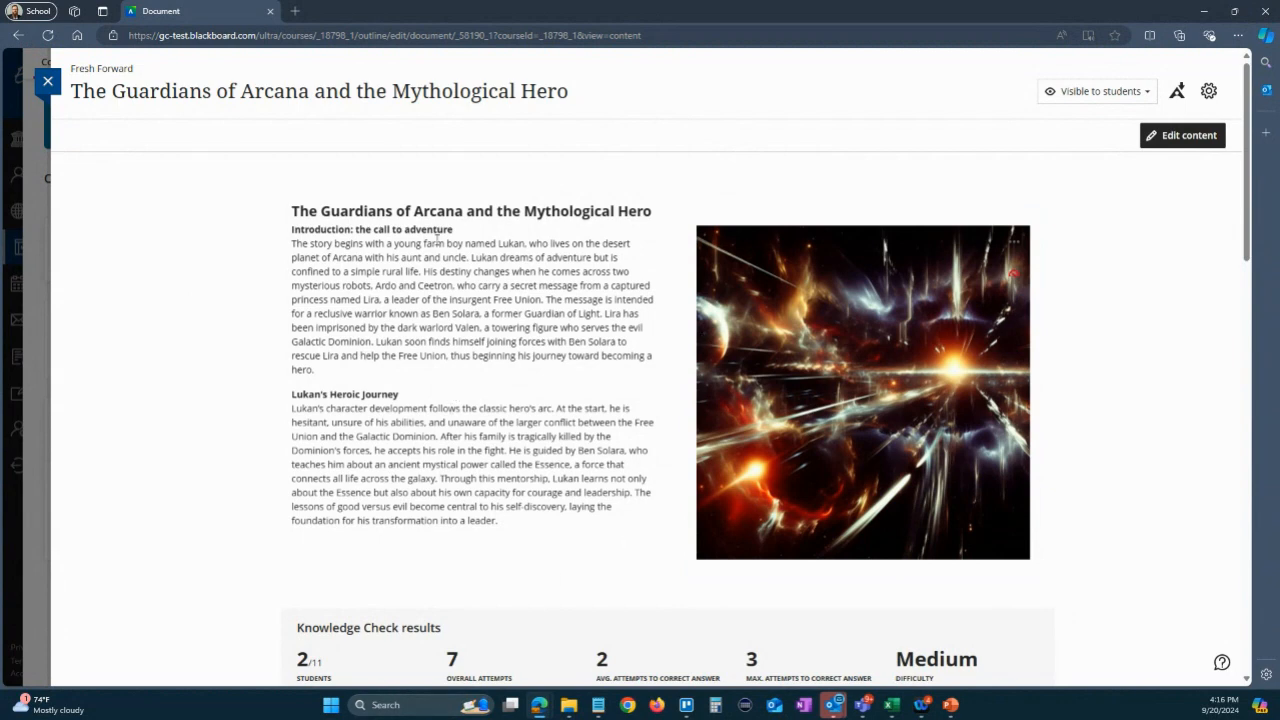
scroll(449, 467, down, 1)
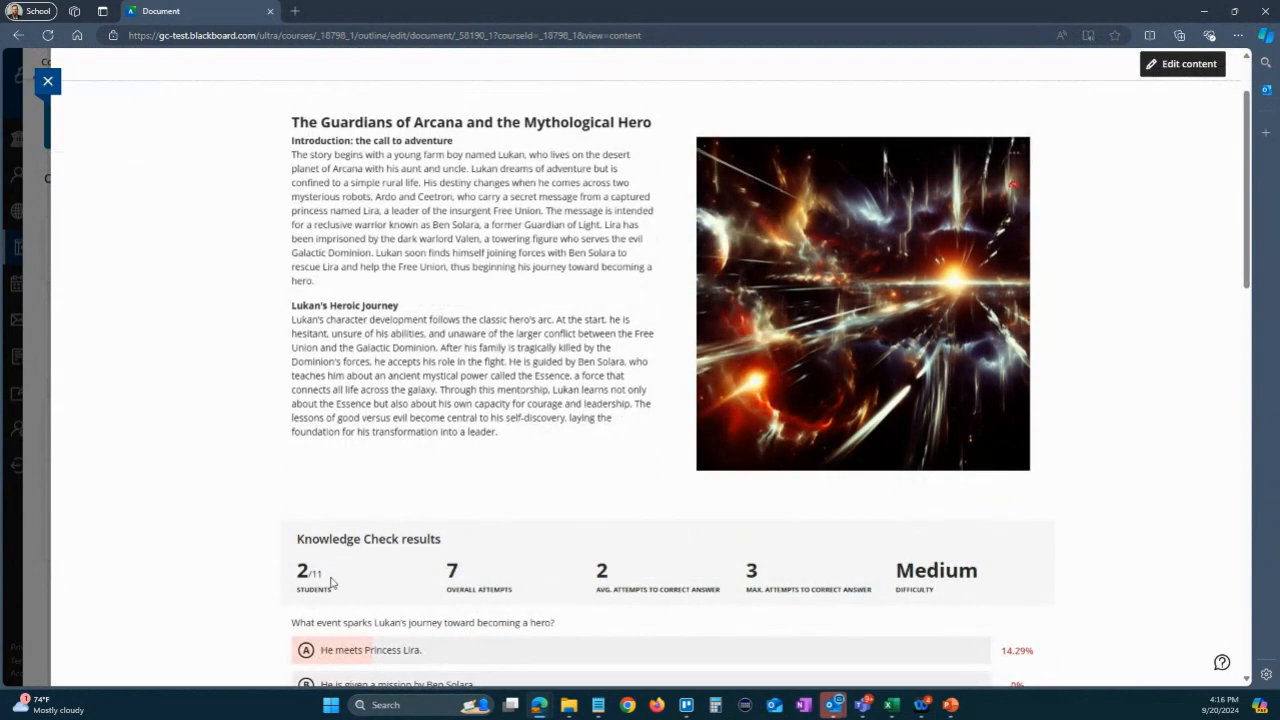
scroll(420, 460, up, 1)
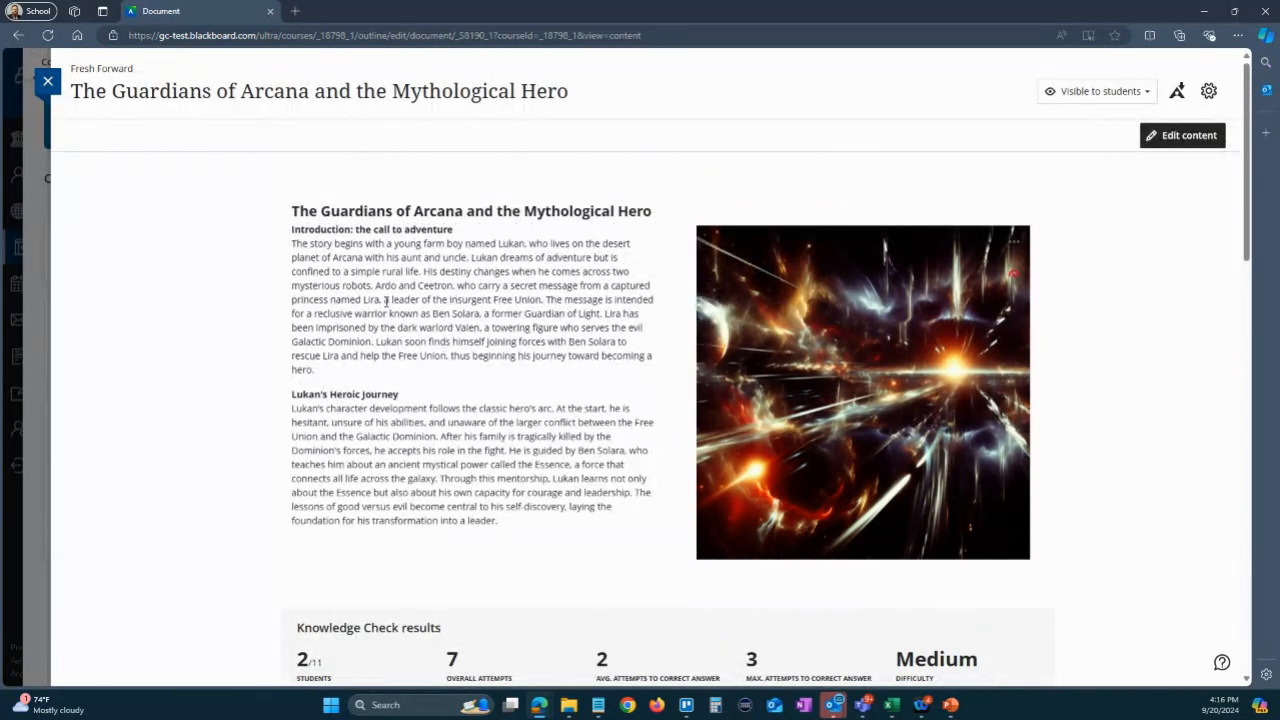
click(47, 81)
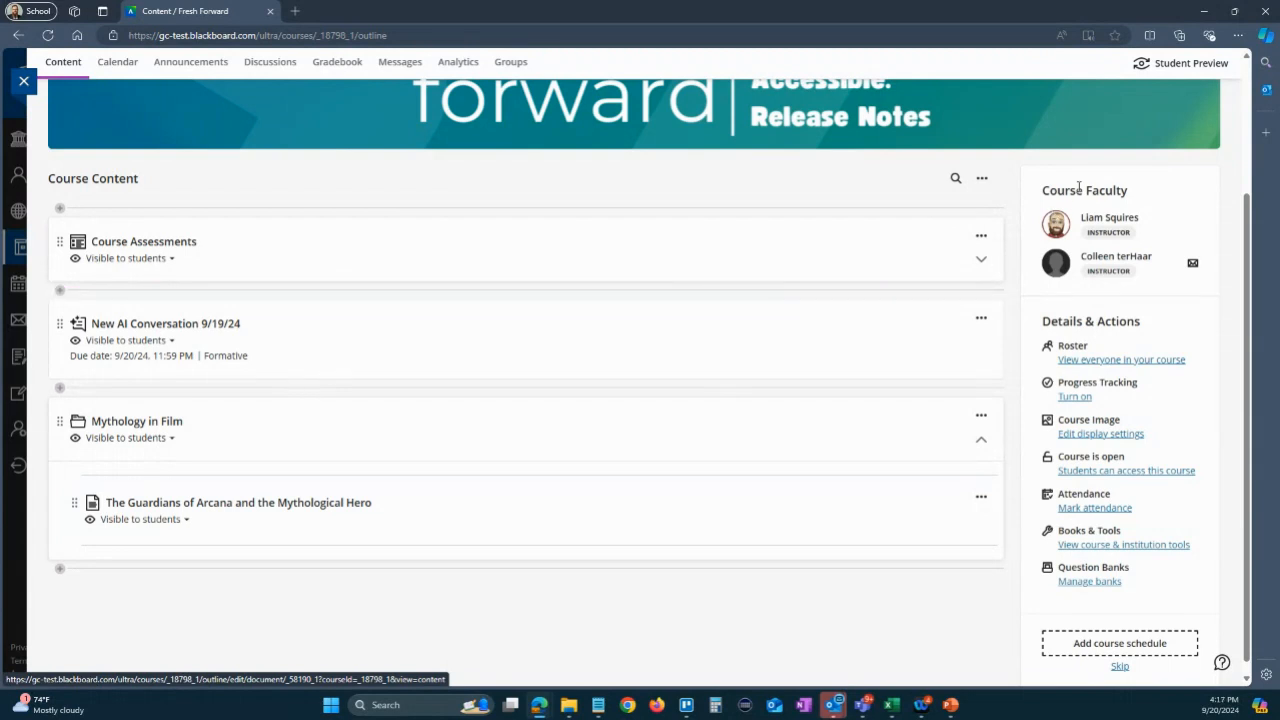
- Start auto-generating a new question bank from the course's Question Banks and look over the initially suggested questions
click(1073, 584)
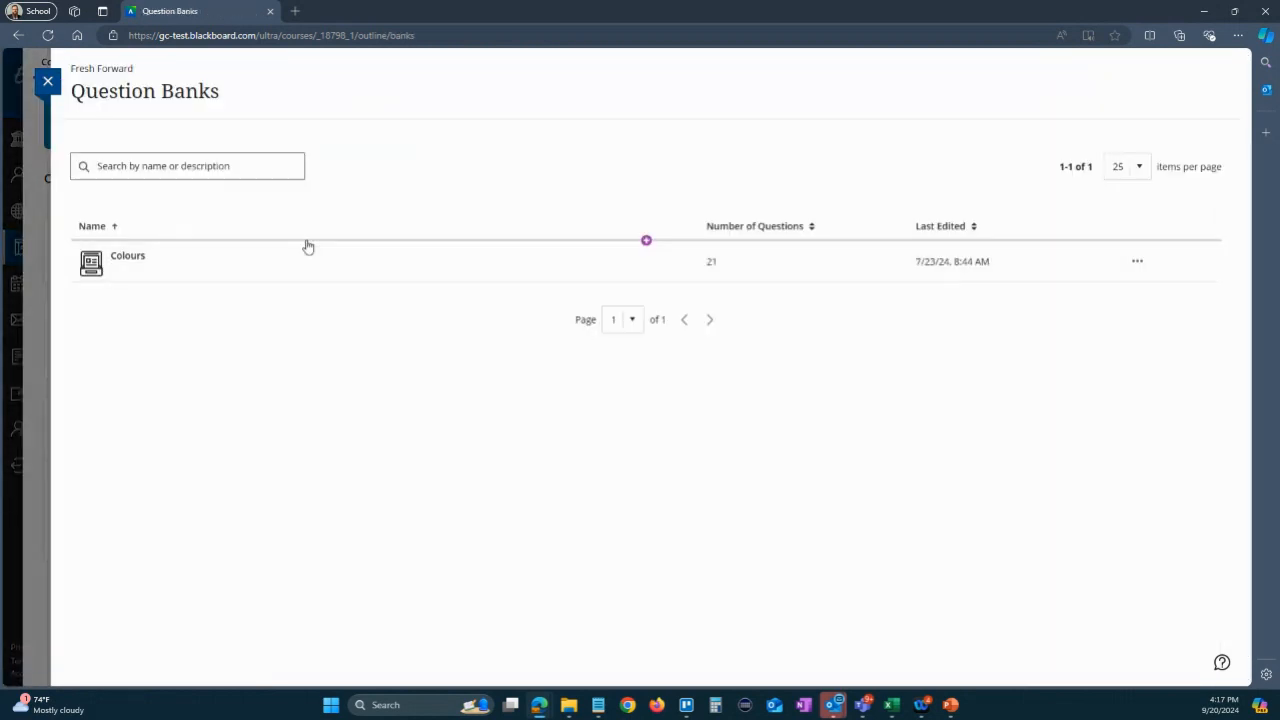
click(646, 241)
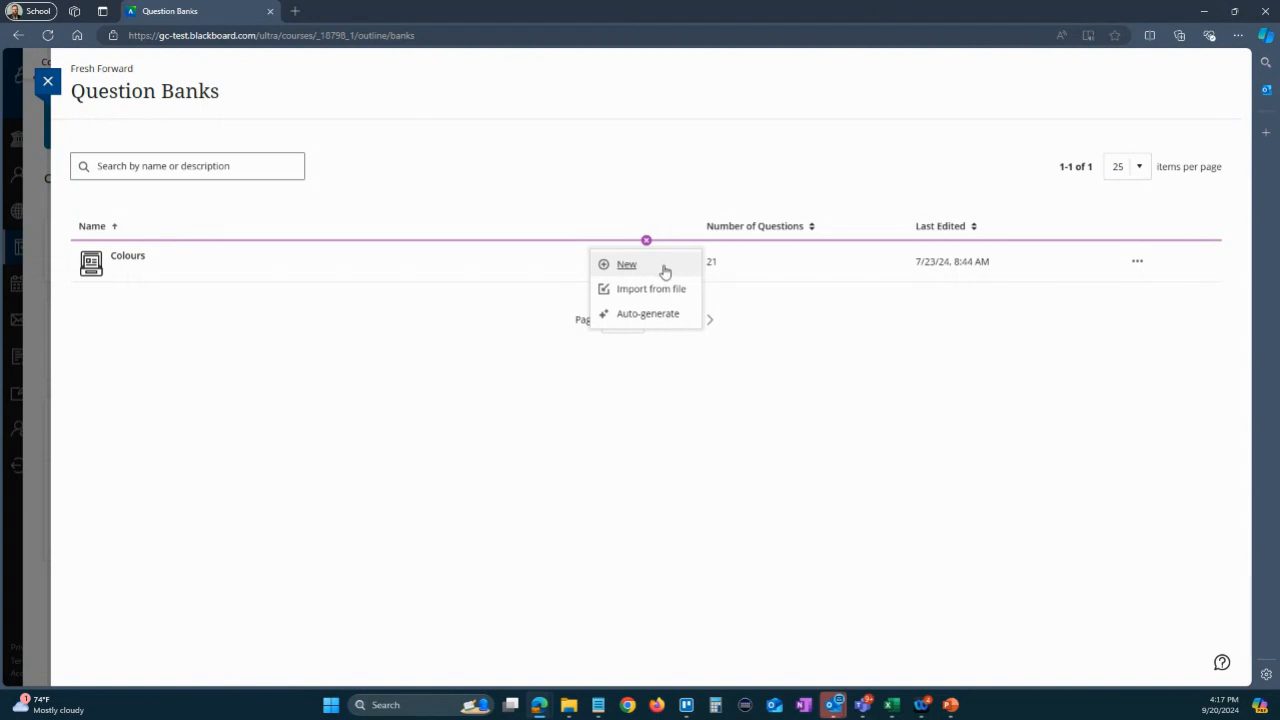
click(648, 314)
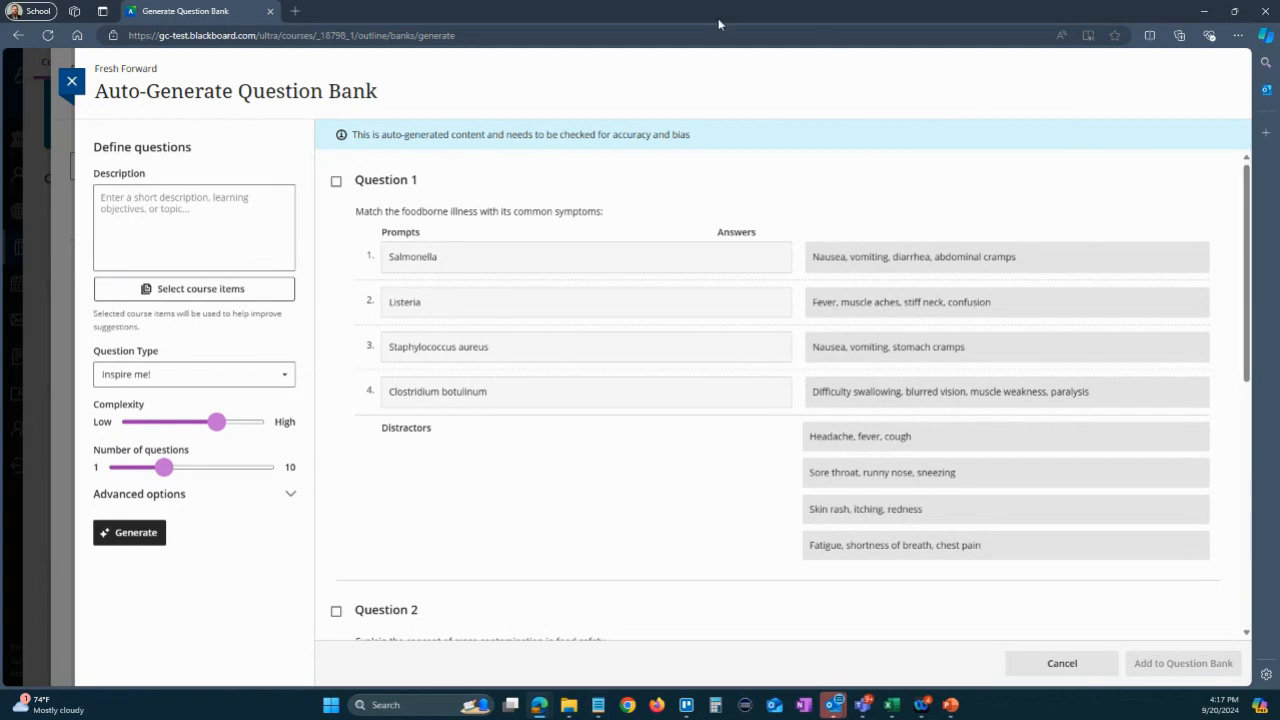
scroll(1012, 378, down, 3)
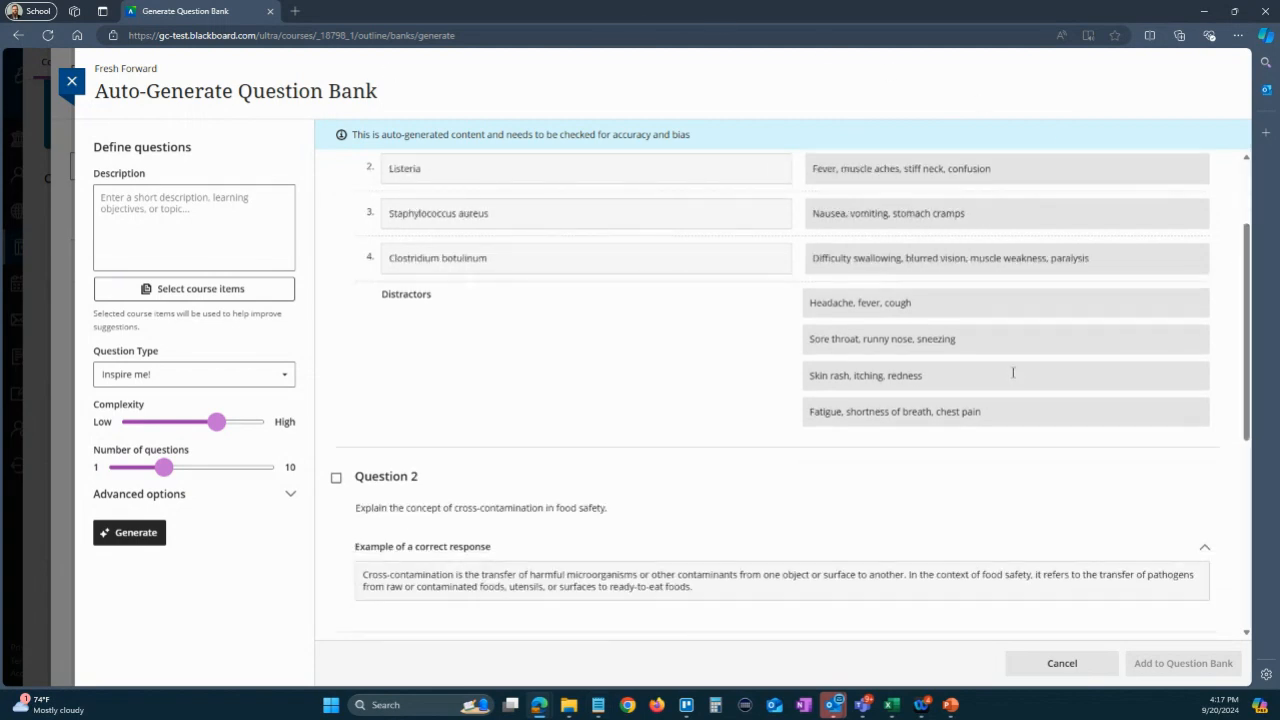
scroll(1012, 373, up, 3)
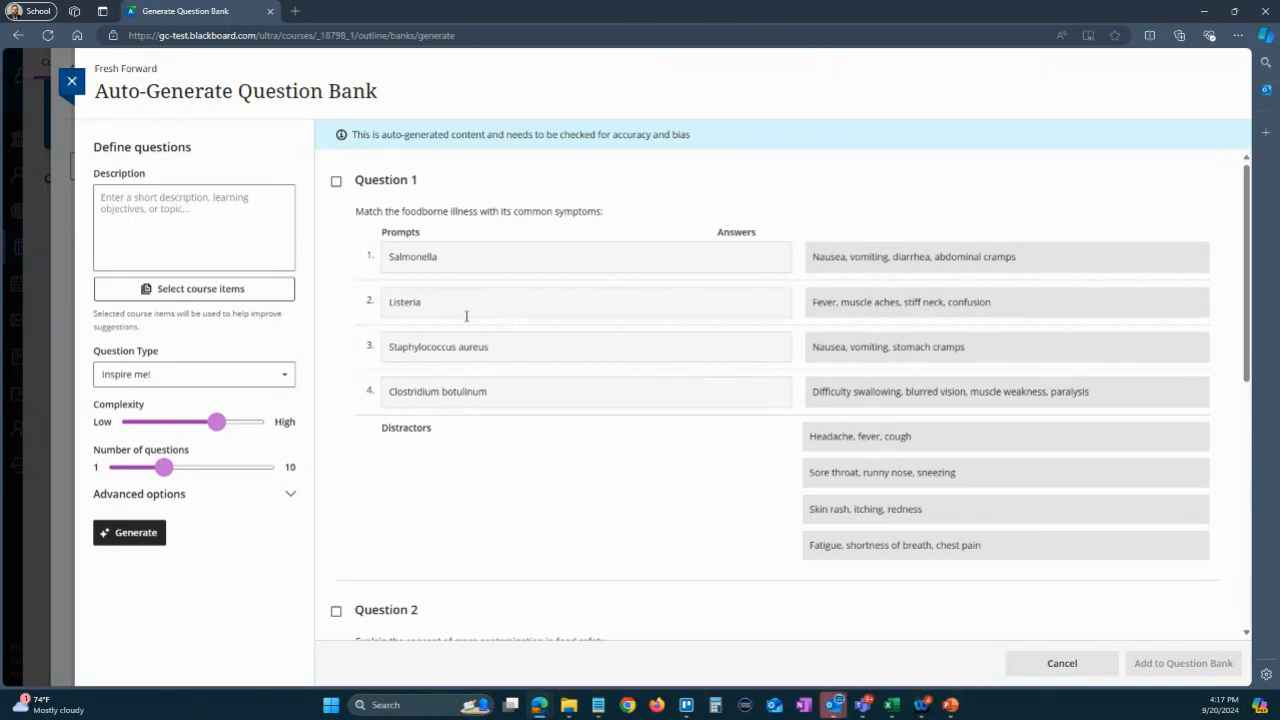
scroll(703, 352, down, 9)
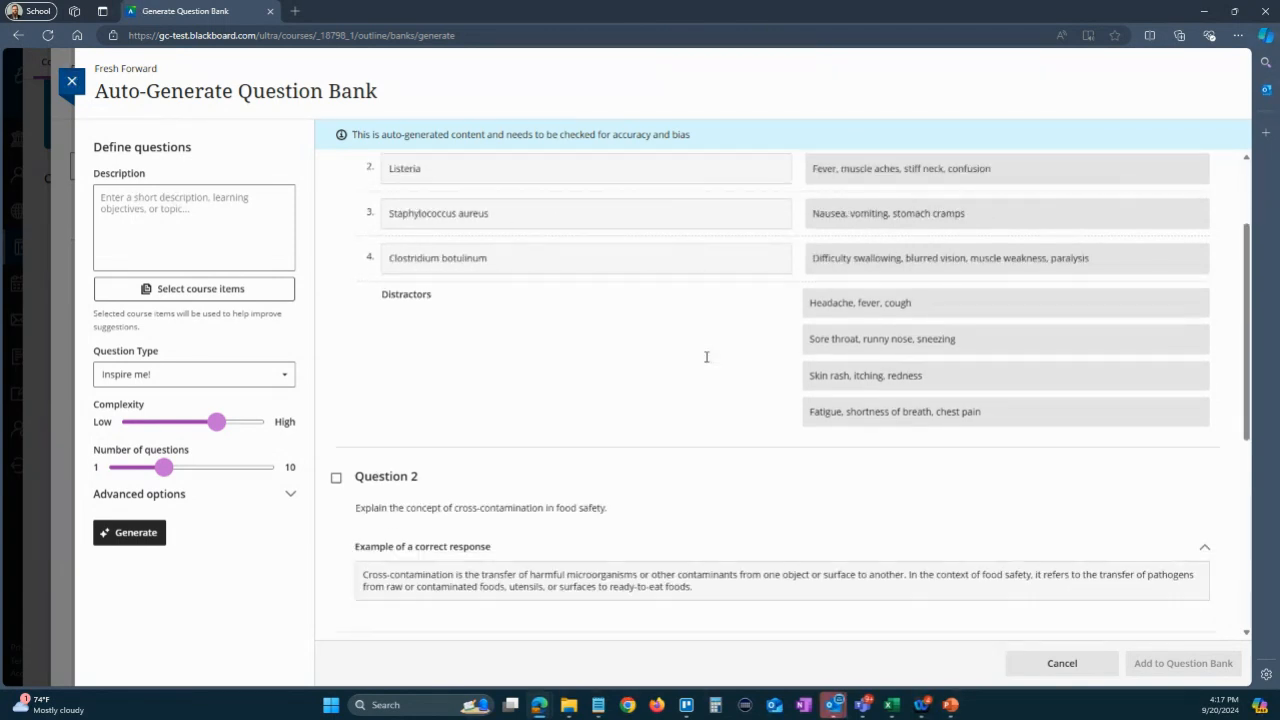
scroll(706, 361, down, 3)
scroll(706, 361, up, 12)
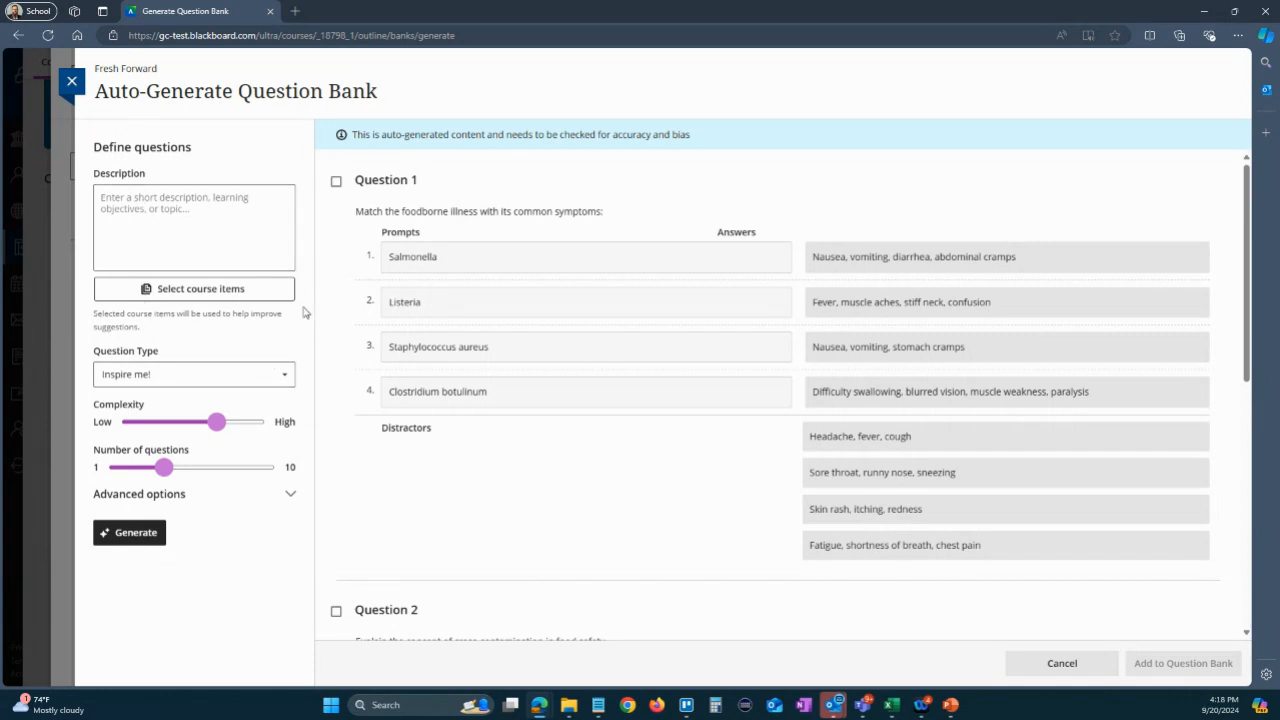
- Choose the document The Guardians of Arcana and the Mythological Hero from the Mythology in Film folder as the source course item
click(176, 290)
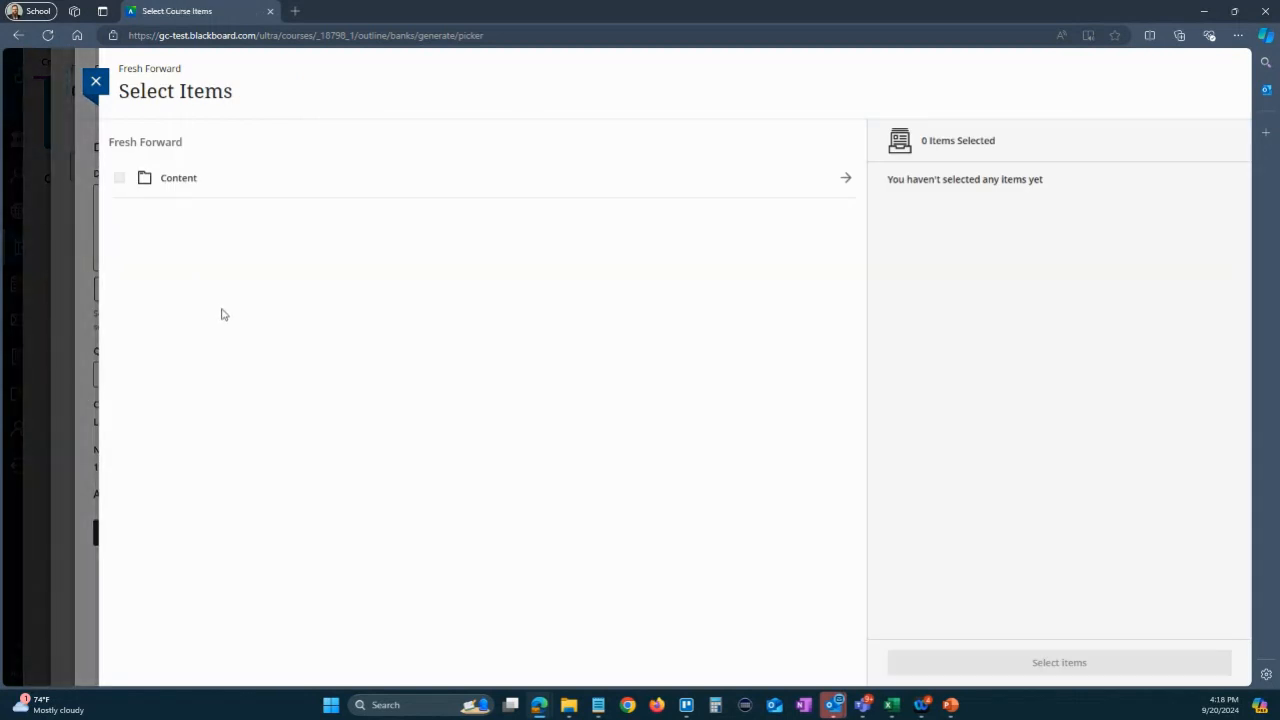
click(174, 179)
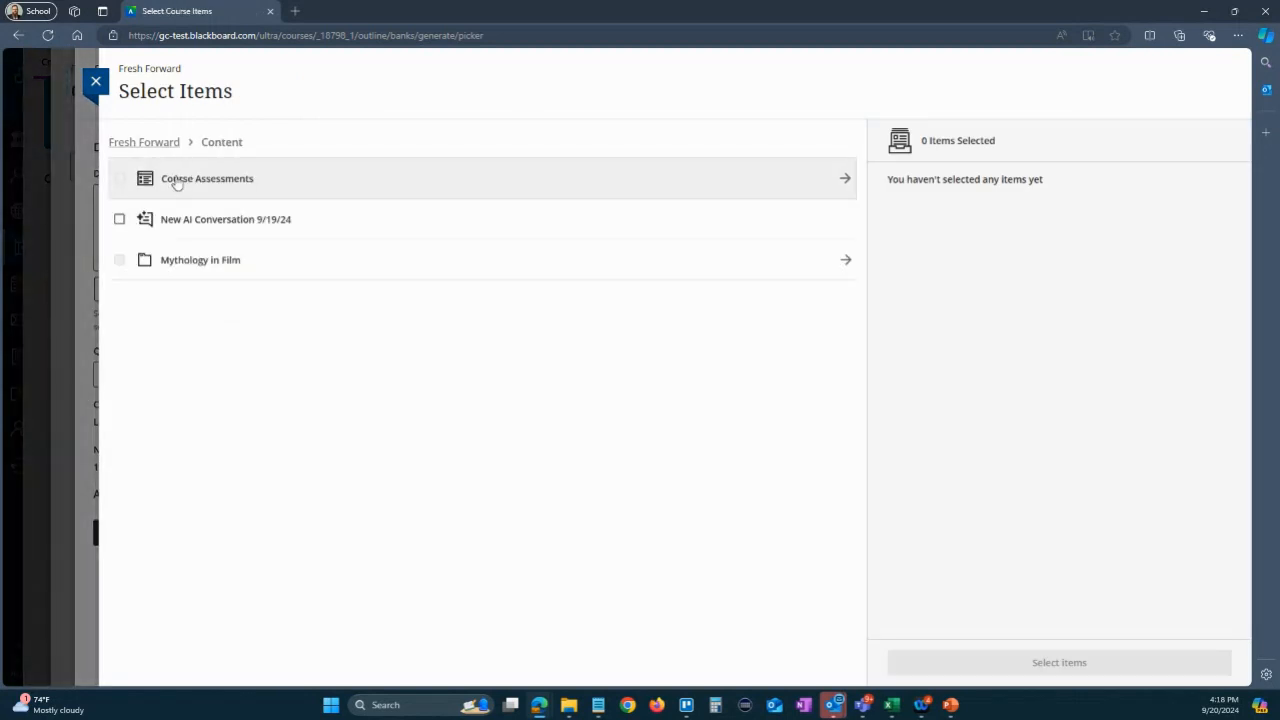
click(197, 262)
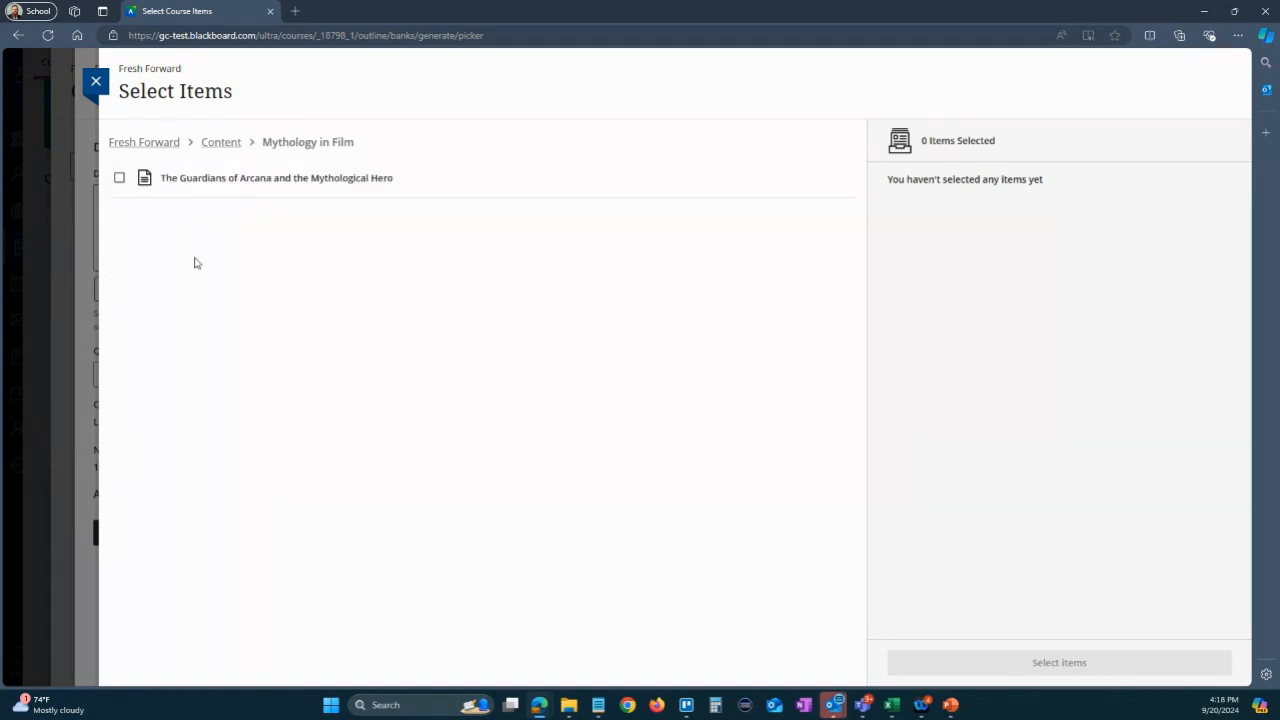
click(120, 178)
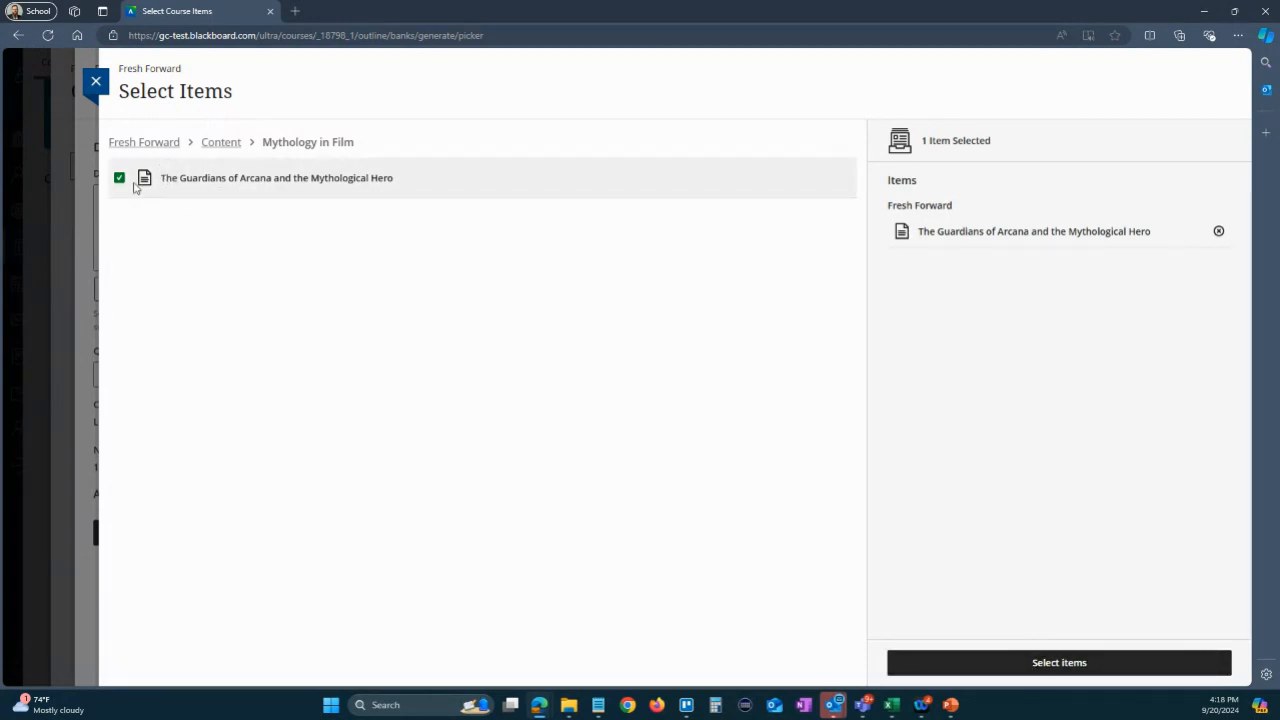
click(1050, 668)
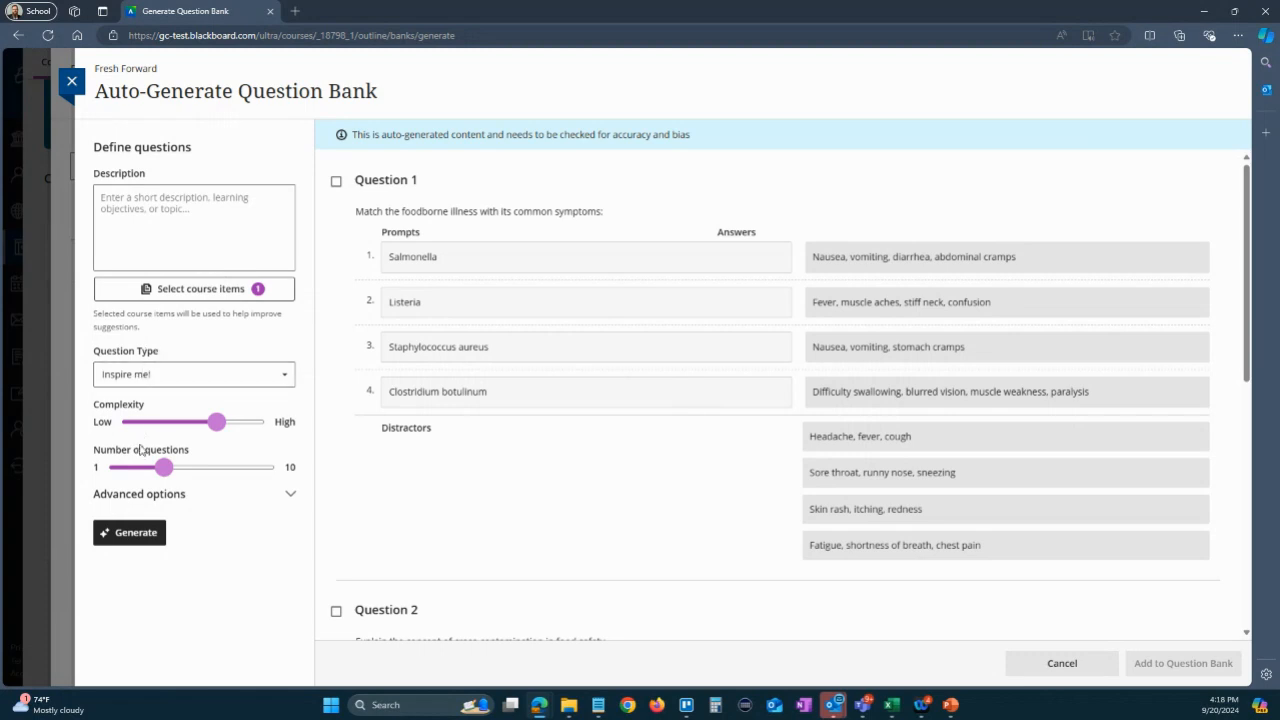
- Keep the question type at Inspire me!, raise the complexity slightly towards High, and set the number of questions to 10
click(180, 374)
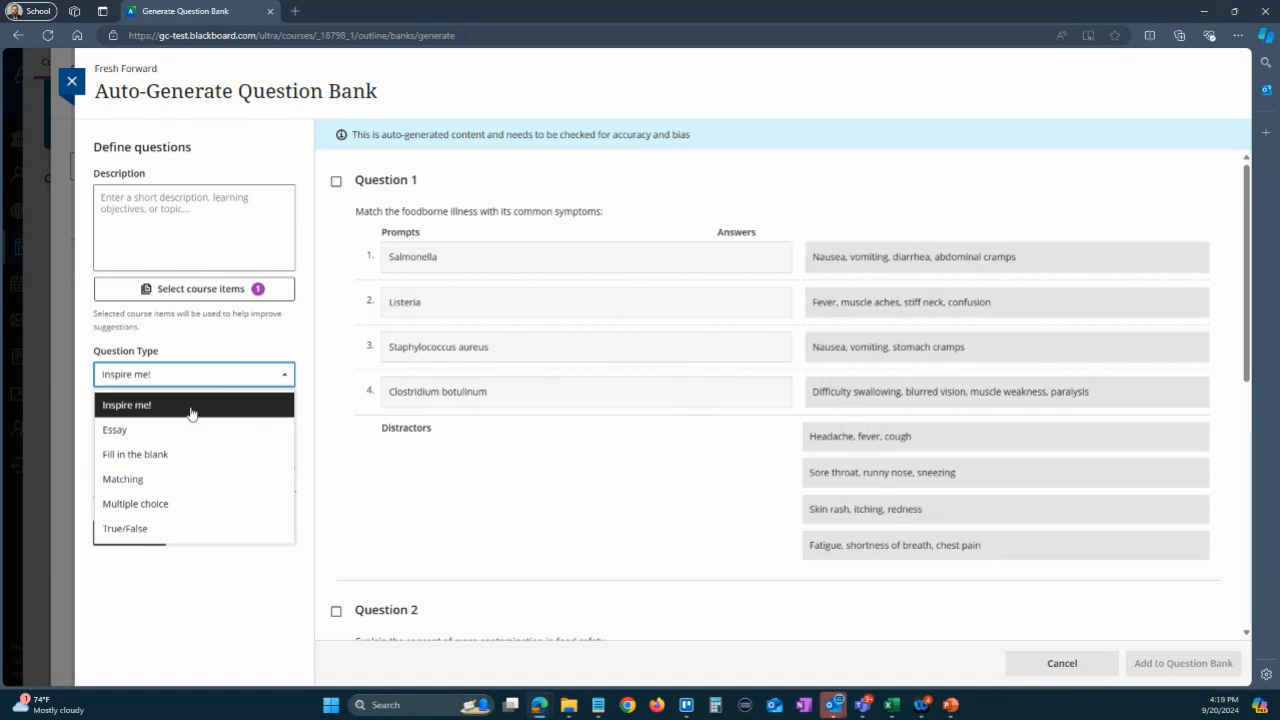
click(206, 378)
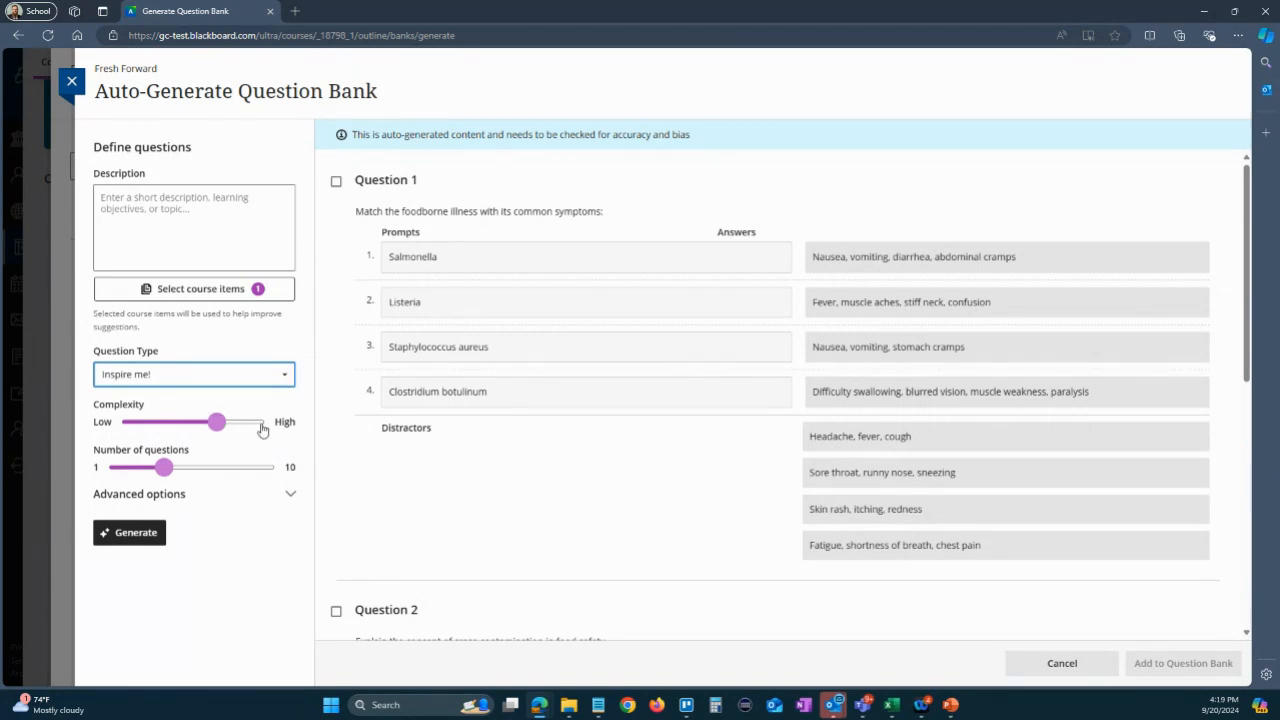
click(230, 424)
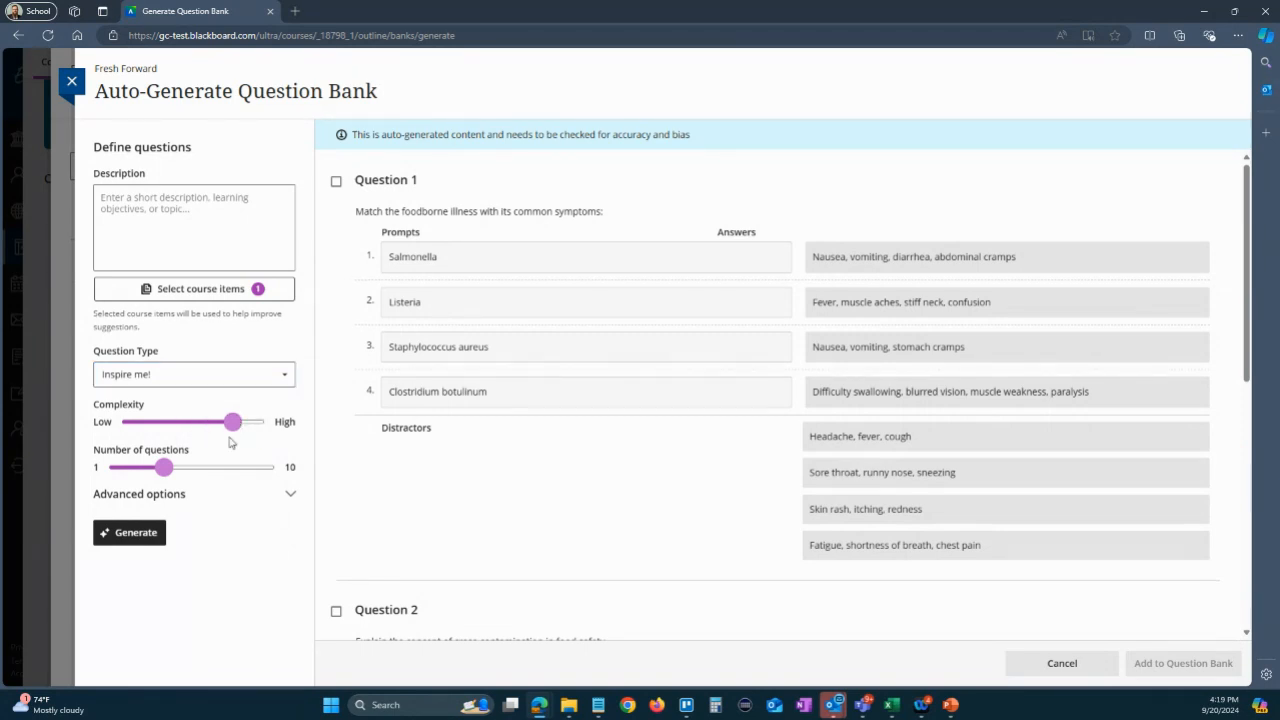
drag(164, 467, 295, 462)
mouse_move(275, 472)
click(133, 374)
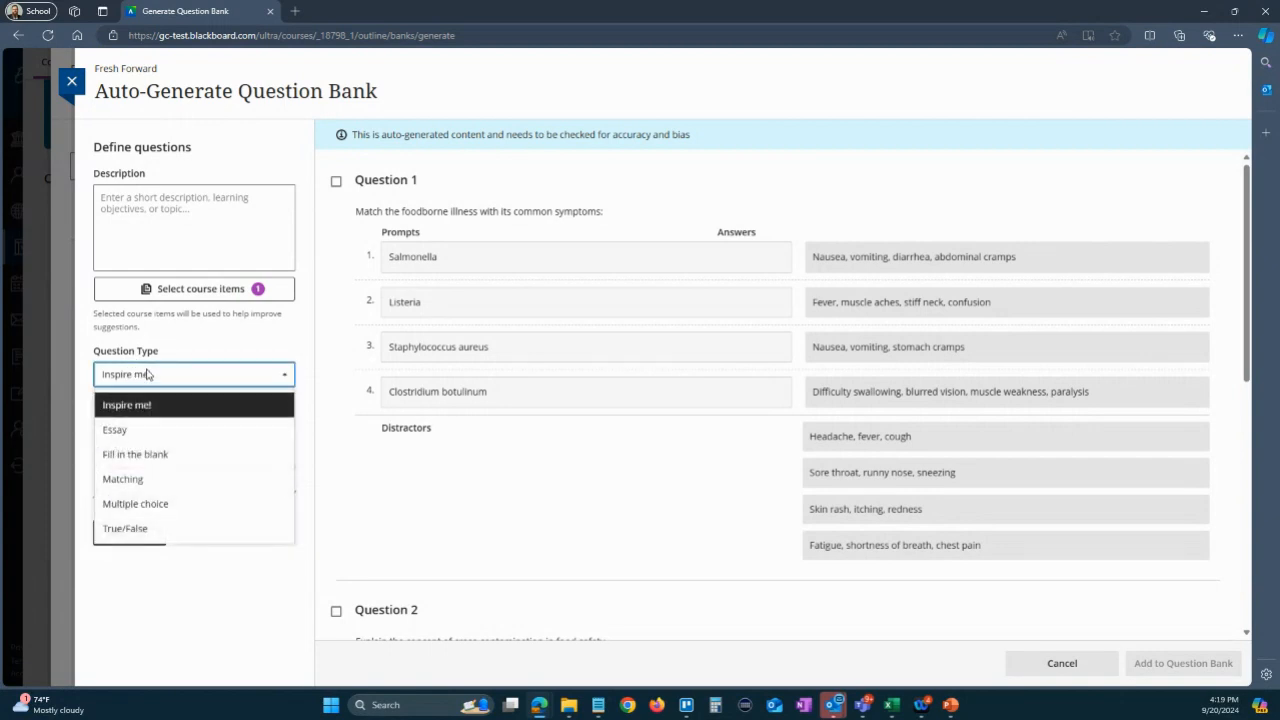
click(157, 378)
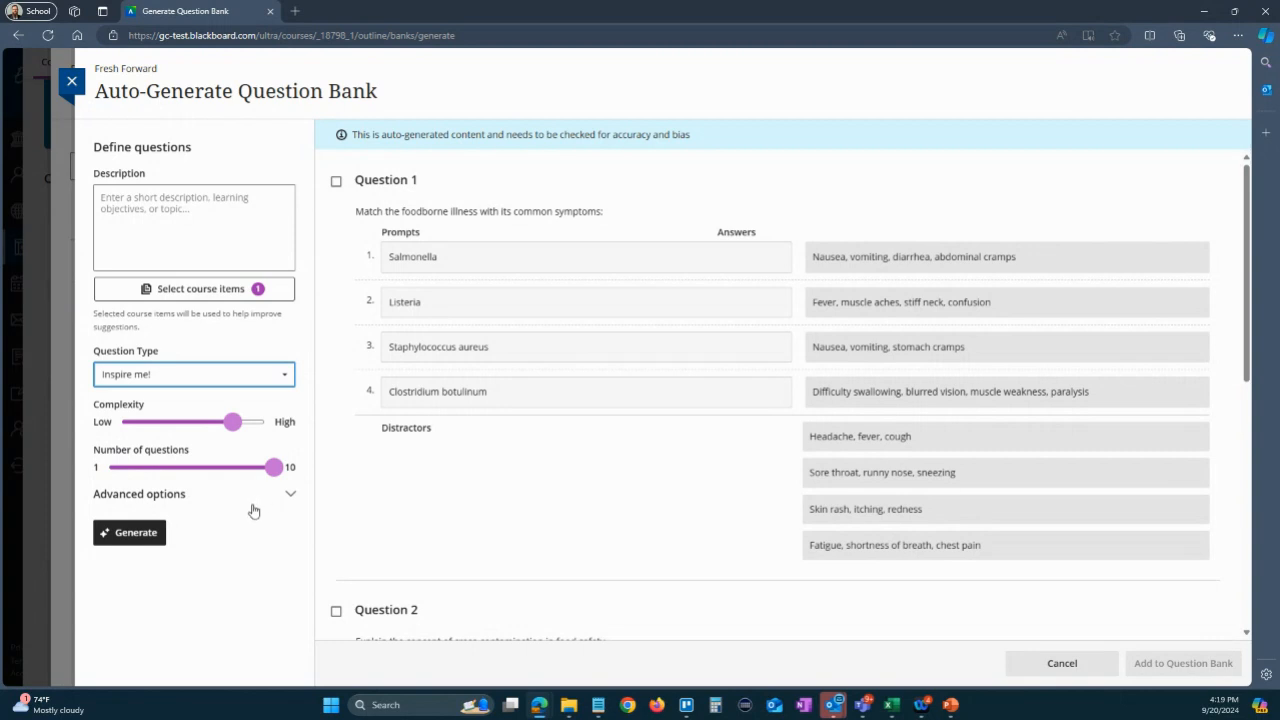
- Keep English, American as the output language in the advanced options and generate the questions
click(143, 496)
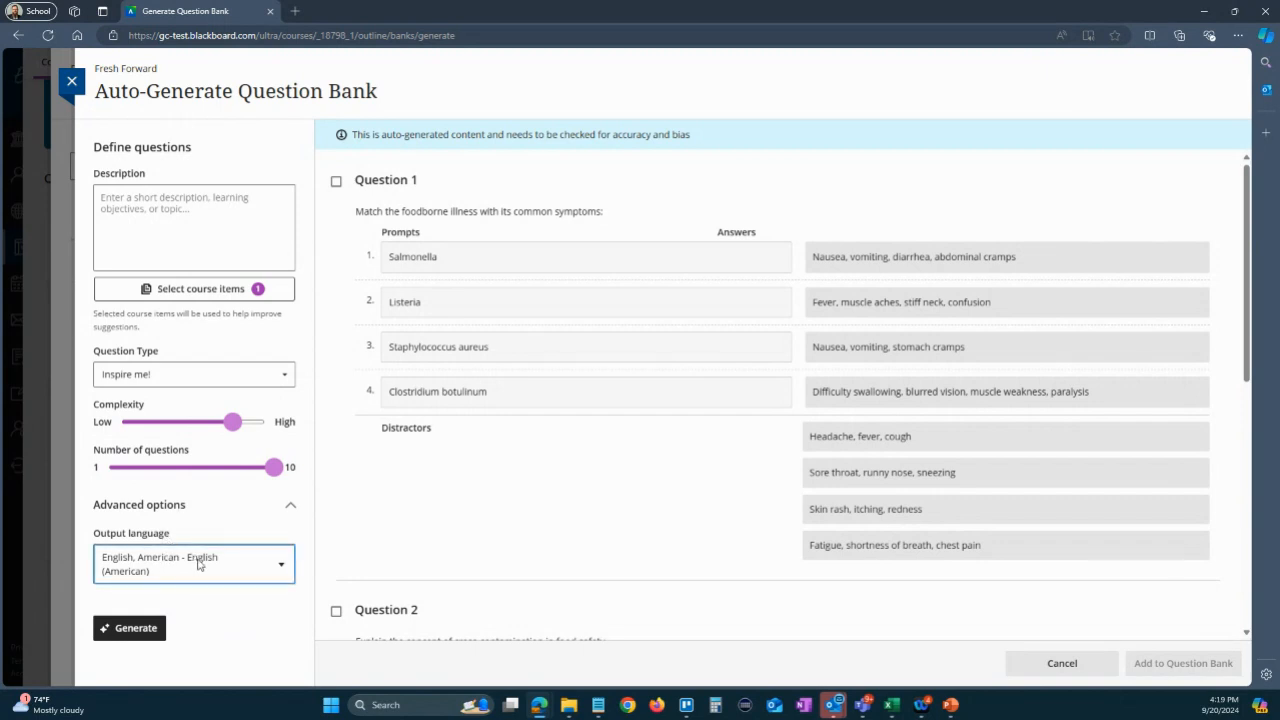
click(198, 560)
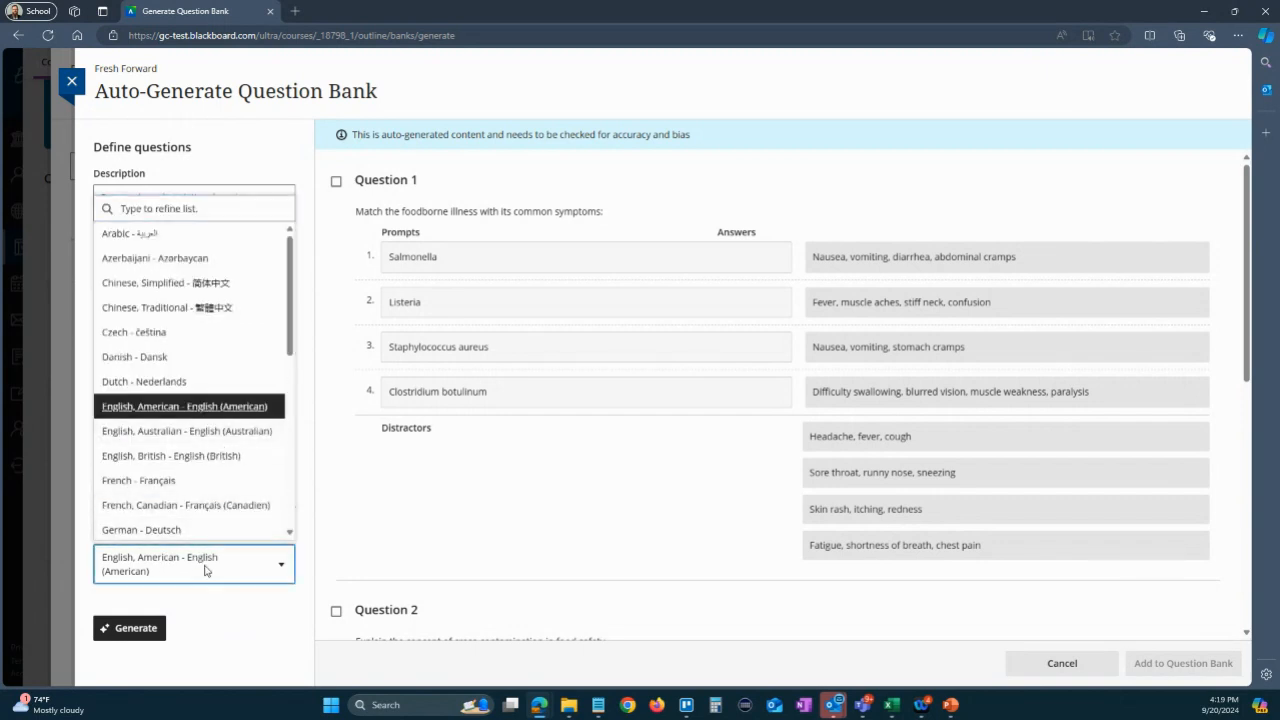
click(205, 568)
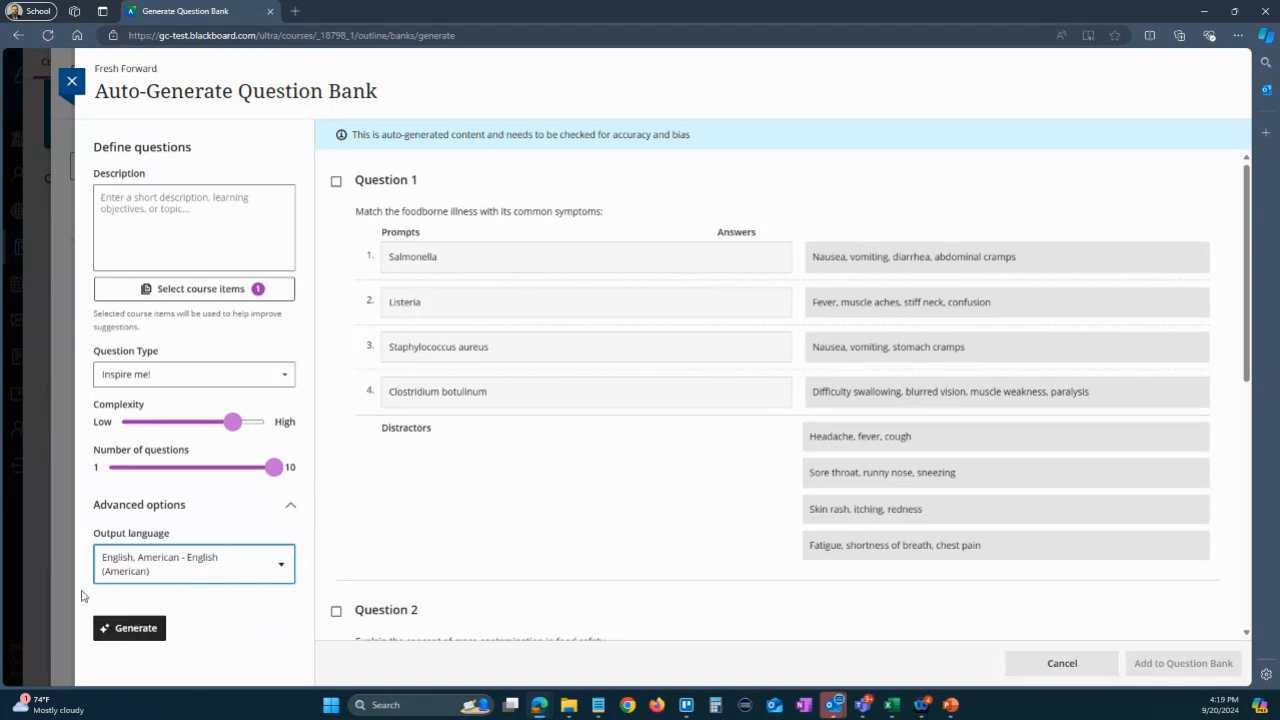
click(131, 629)
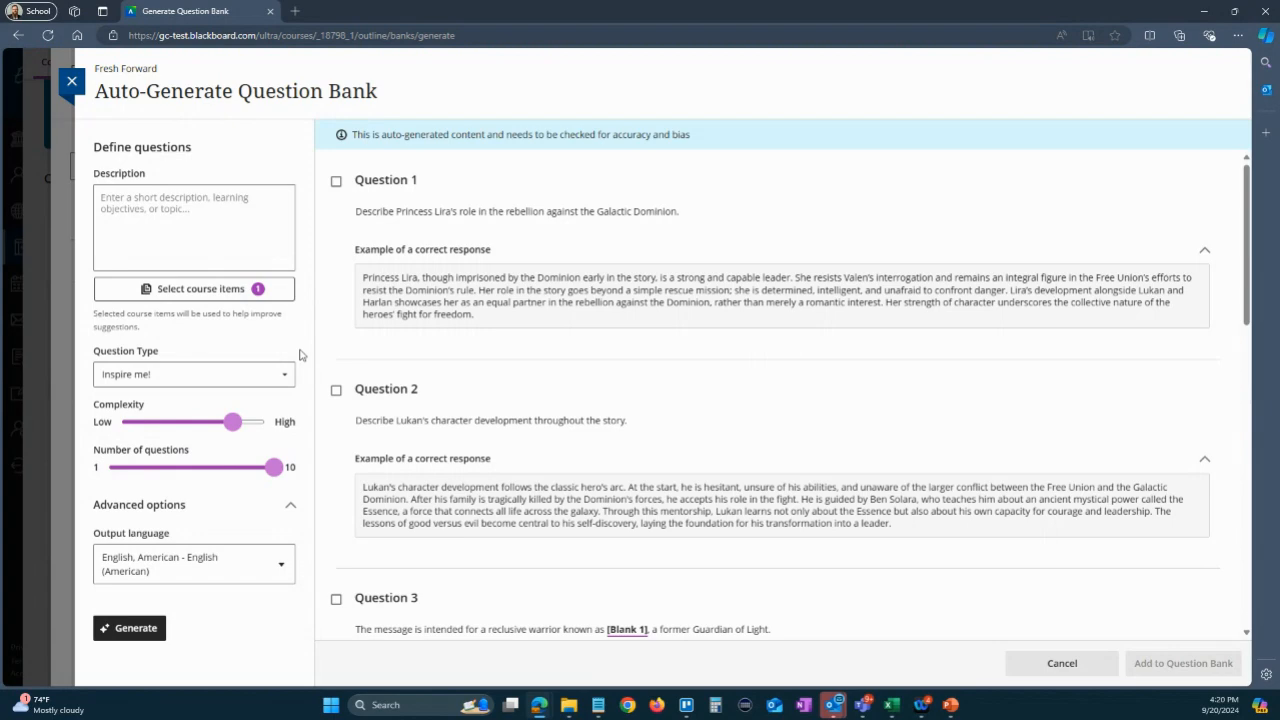
- Review the newly generated questions and their sample answers, from the Princess Lira essay question through Question 7
scroll(925, 237, down, 2)
scroll(924, 236, down, 4)
scroll(923, 242, up, 5)
drag(364, 278, 474, 316)
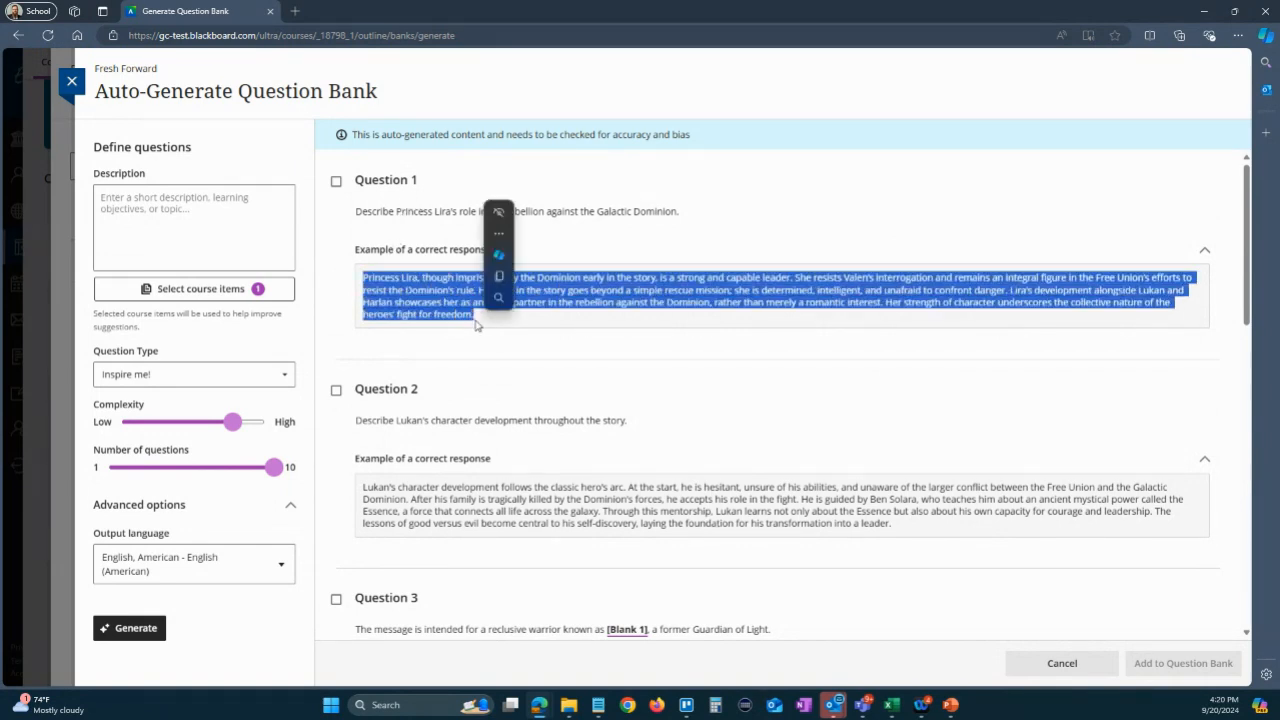
click(471, 316)
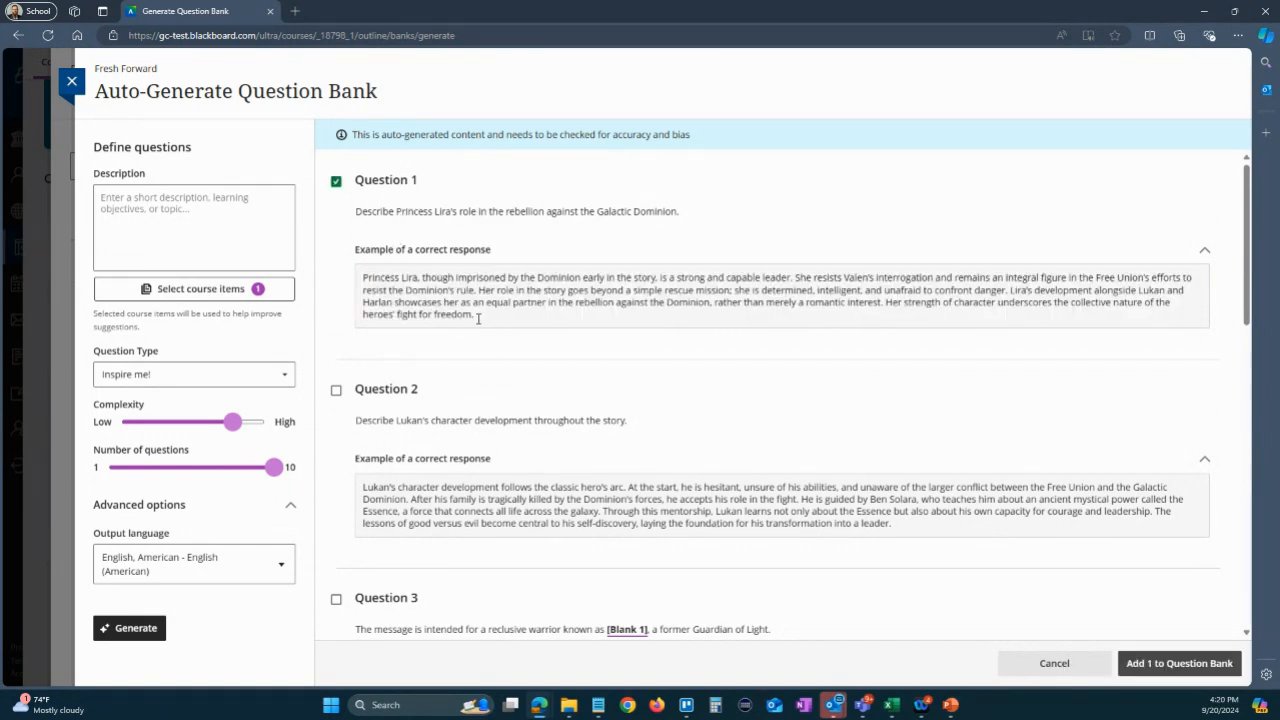
click(336, 181)
scroll(416, 340, down, 2)
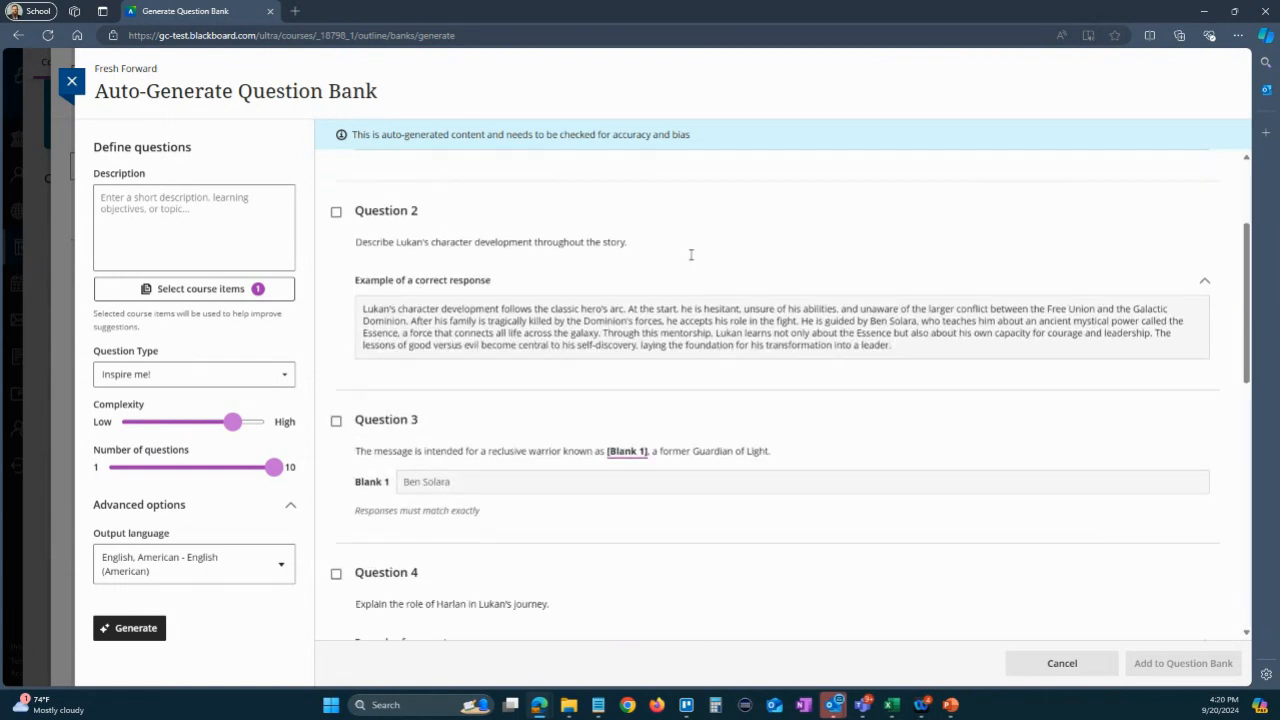
scroll(650, 335, down, 2)
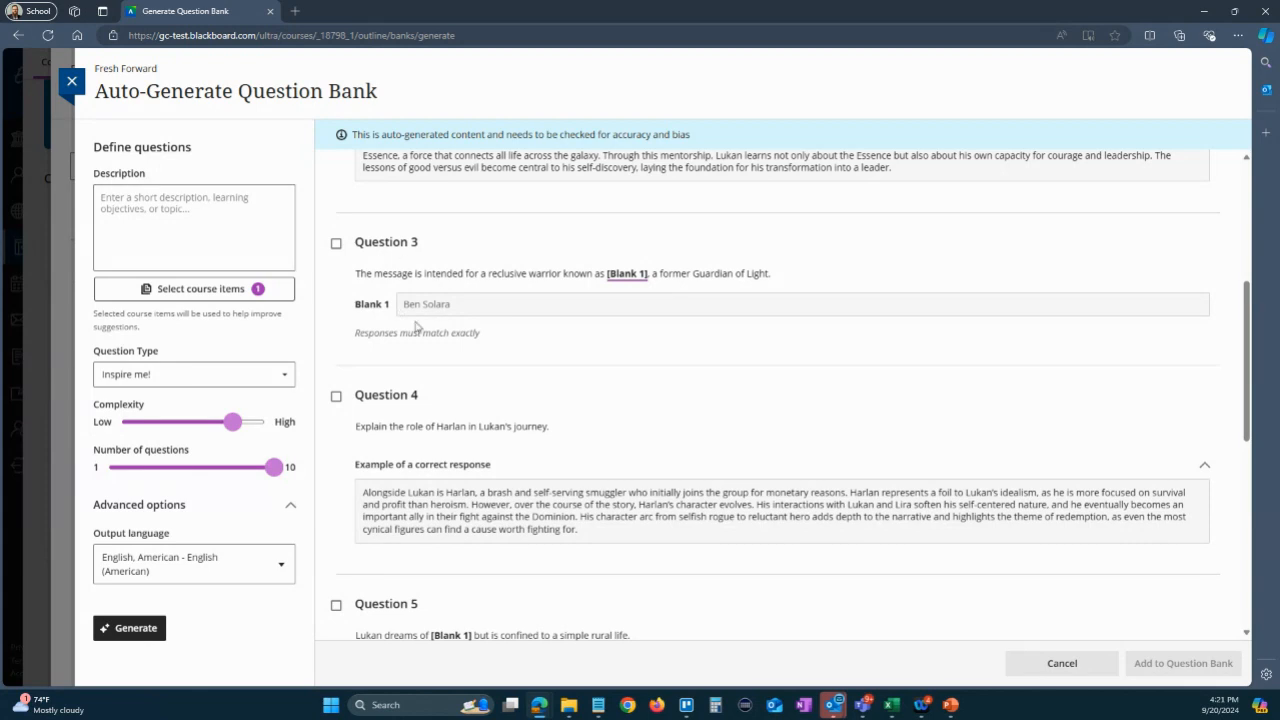
scroll(424, 330, down, 4)
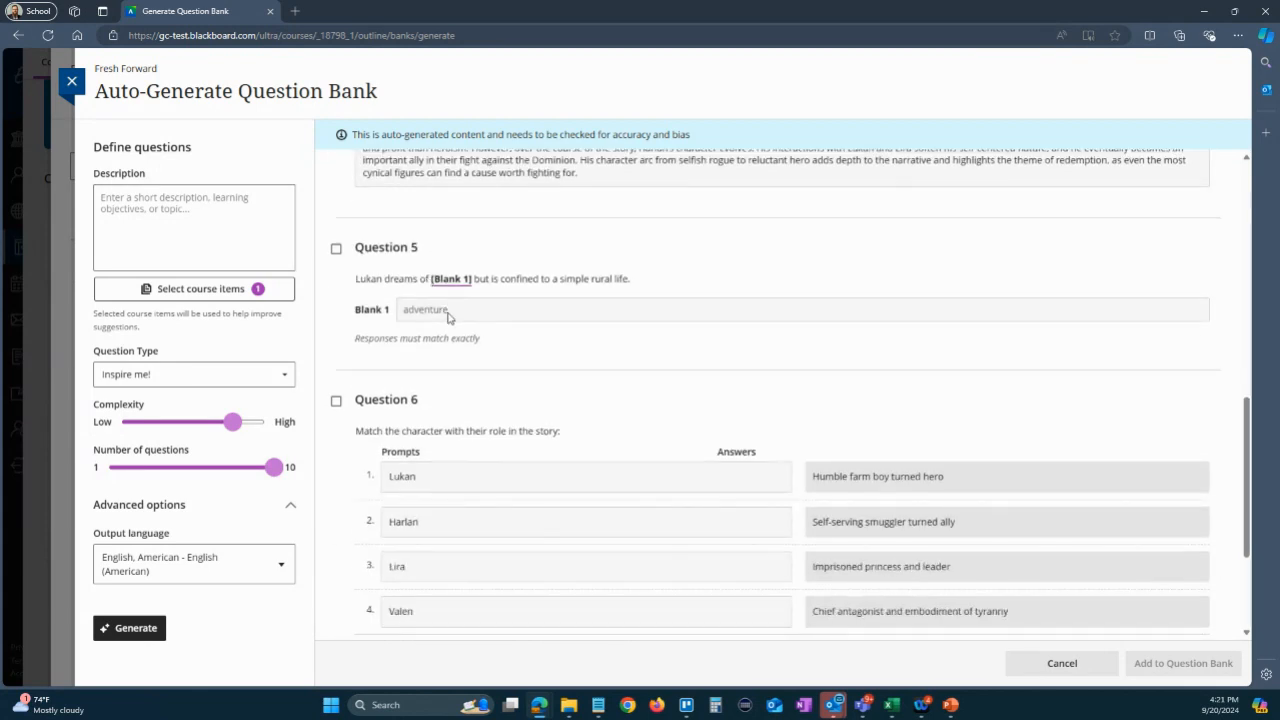
scroll(449, 318, down, 1)
scroll(449, 321, down, 2)
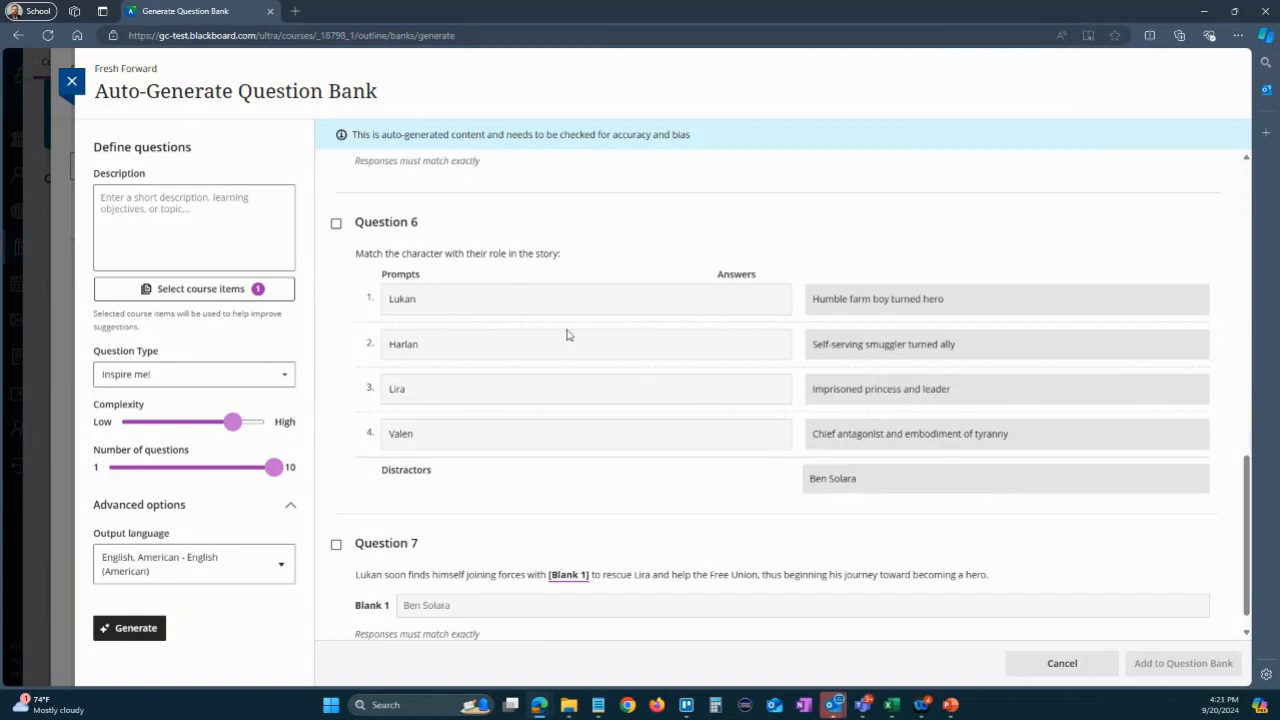
scroll(625, 525, down, 1)
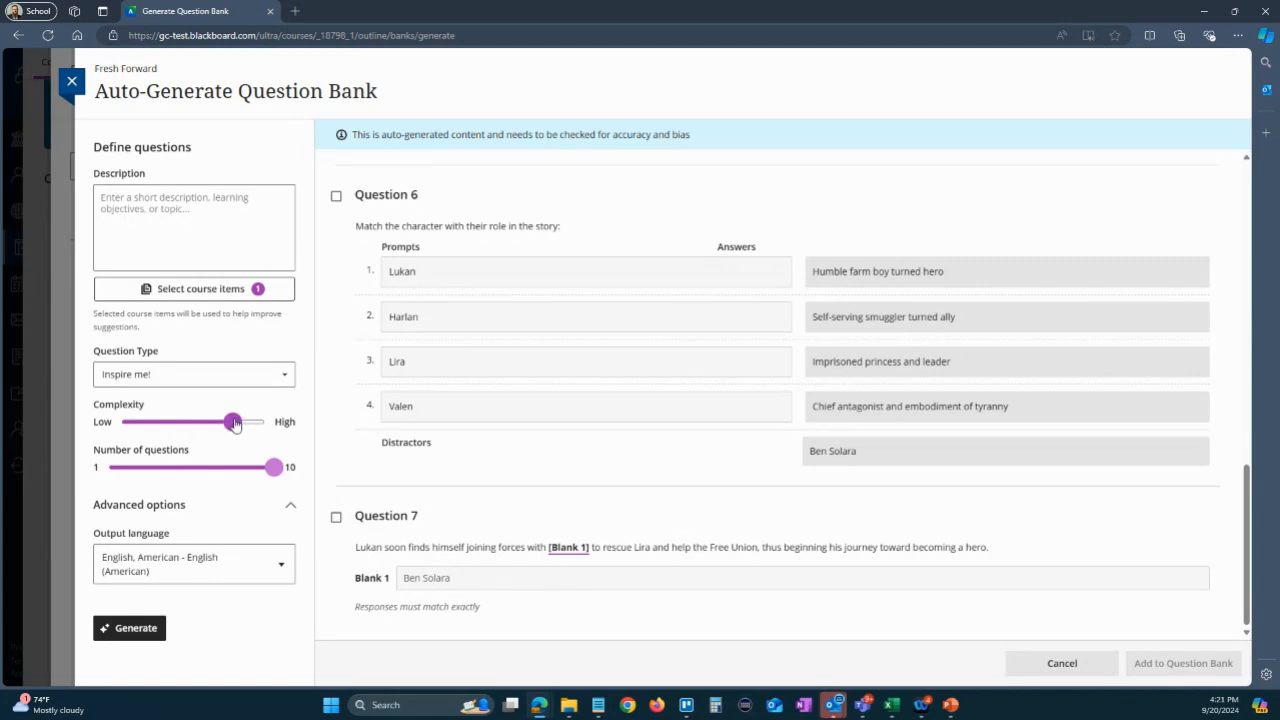
drag(234, 422, 161, 428)
drag(160, 427, 233, 424)
scroll(523, 374, up, 4)
scroll(520, 378, down, 4)
- Select all seven generated questions and add them to the question bank
mouse_move(271, 473)
scroll(463, 505, up, 15)
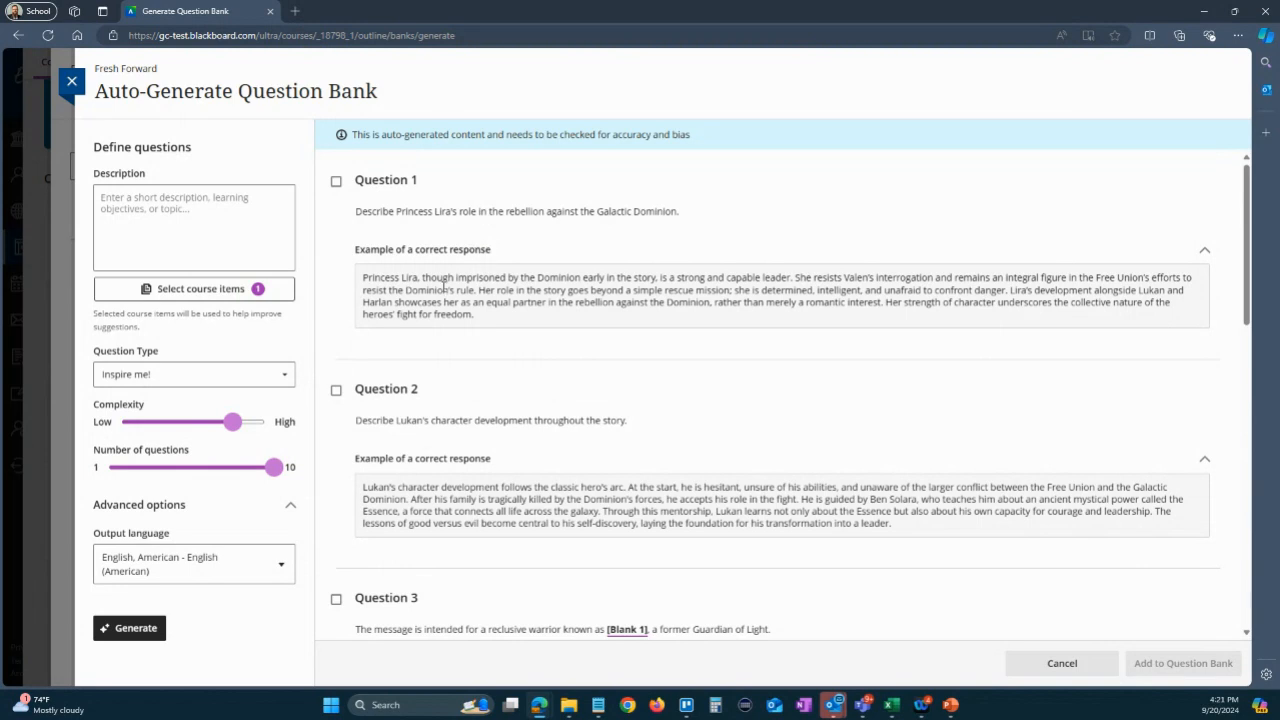
click(336, 181)
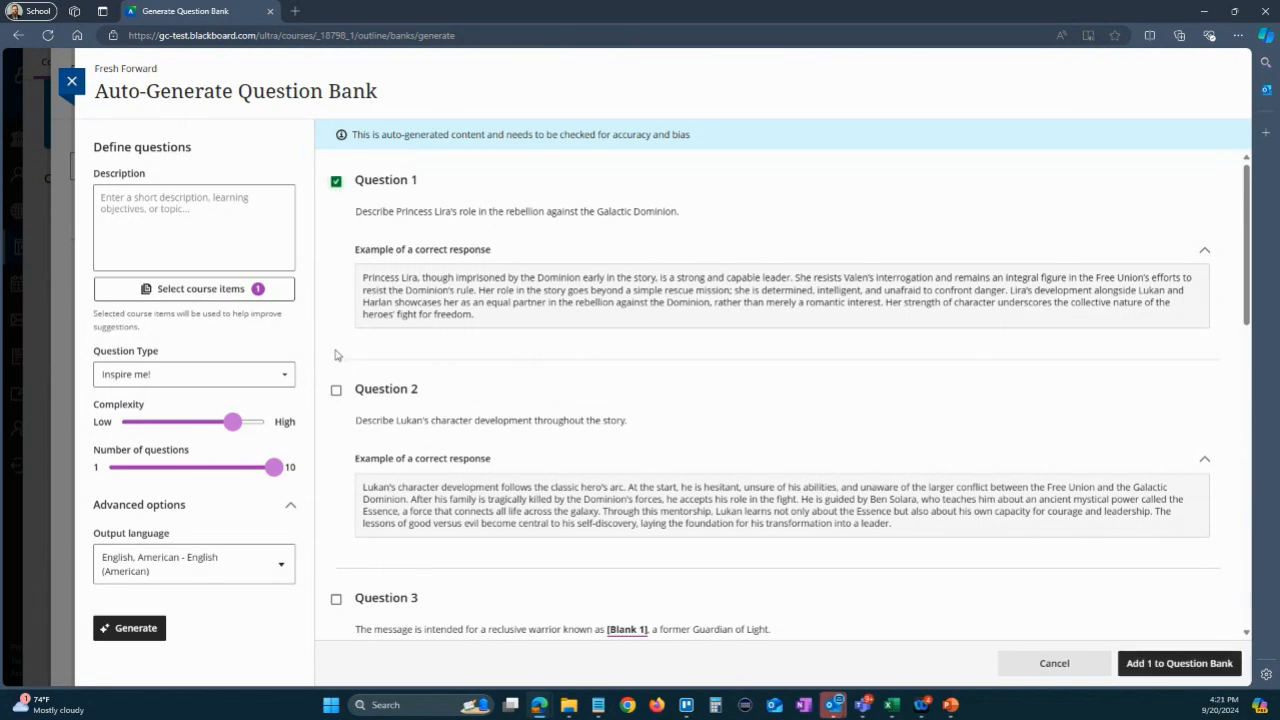
click(336, 390)
click(336, 599)
scroll(336, 599, down, 3)
click(336, 486)
scroll(339, 497, down, 3)
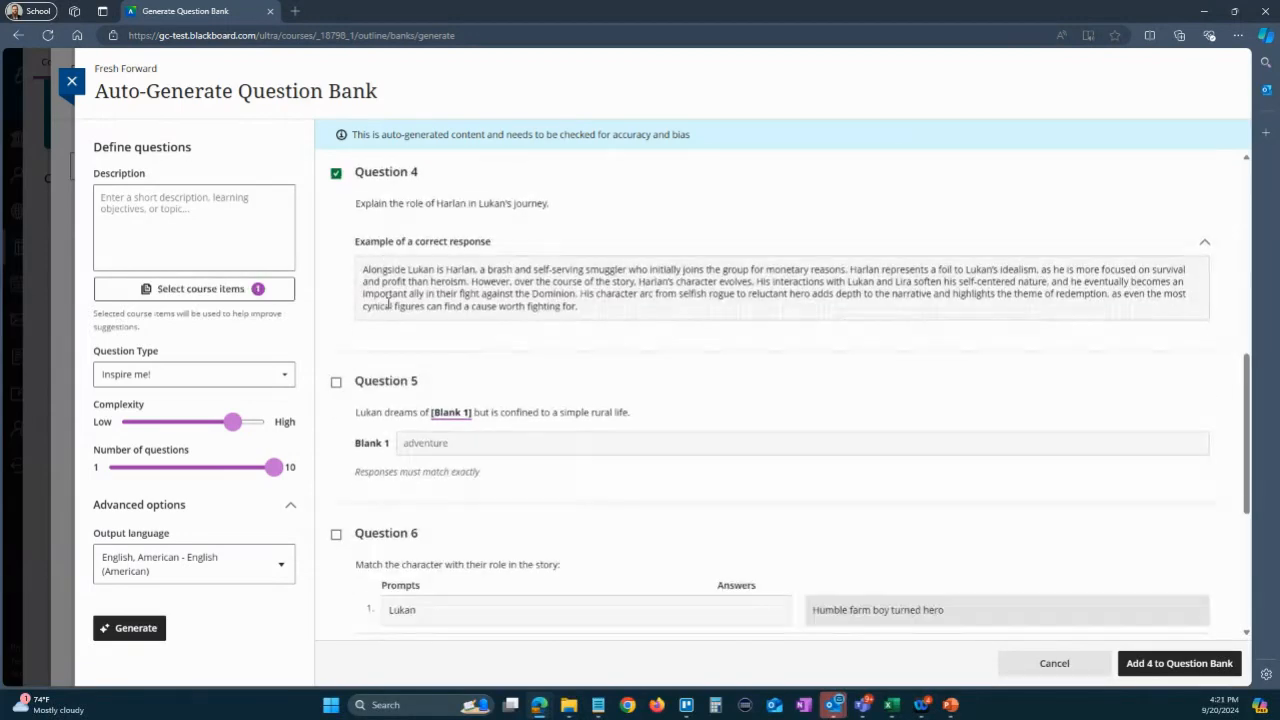
click(337, 383)
click(336, 534)
scroll(357, 337, down, 3)
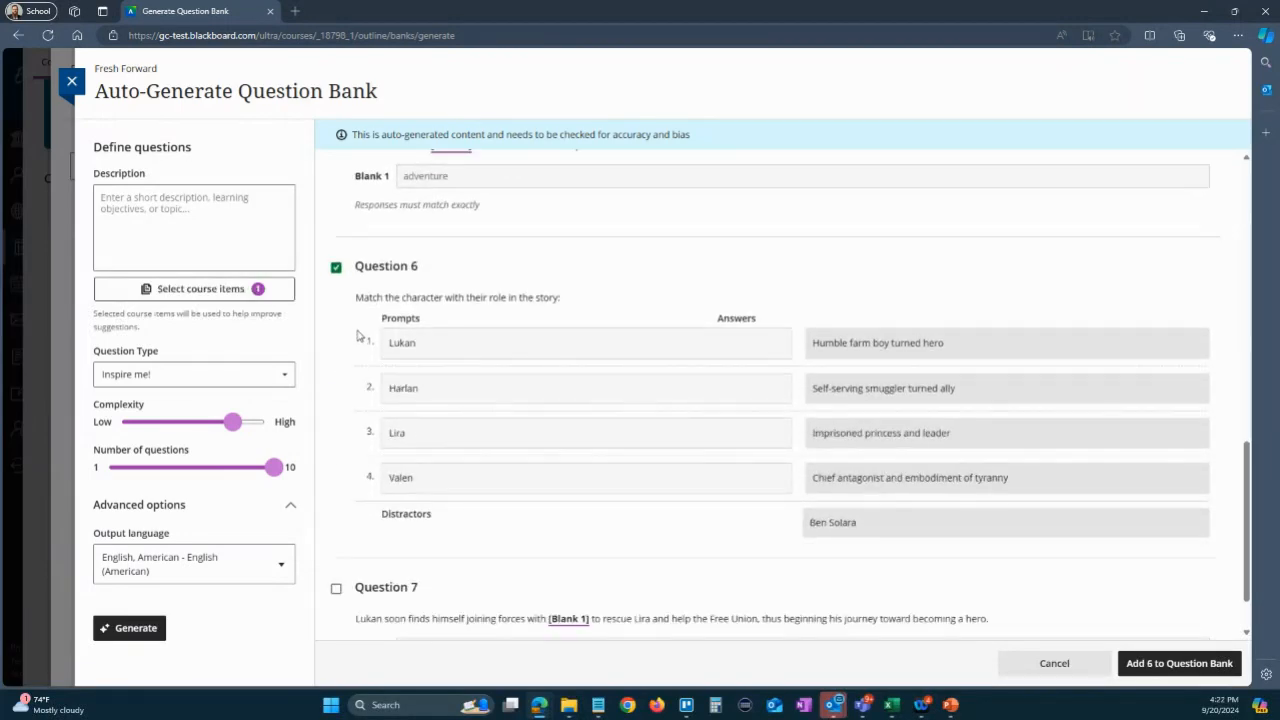
click(336, 588)
scroll(355, 420, down, 2)
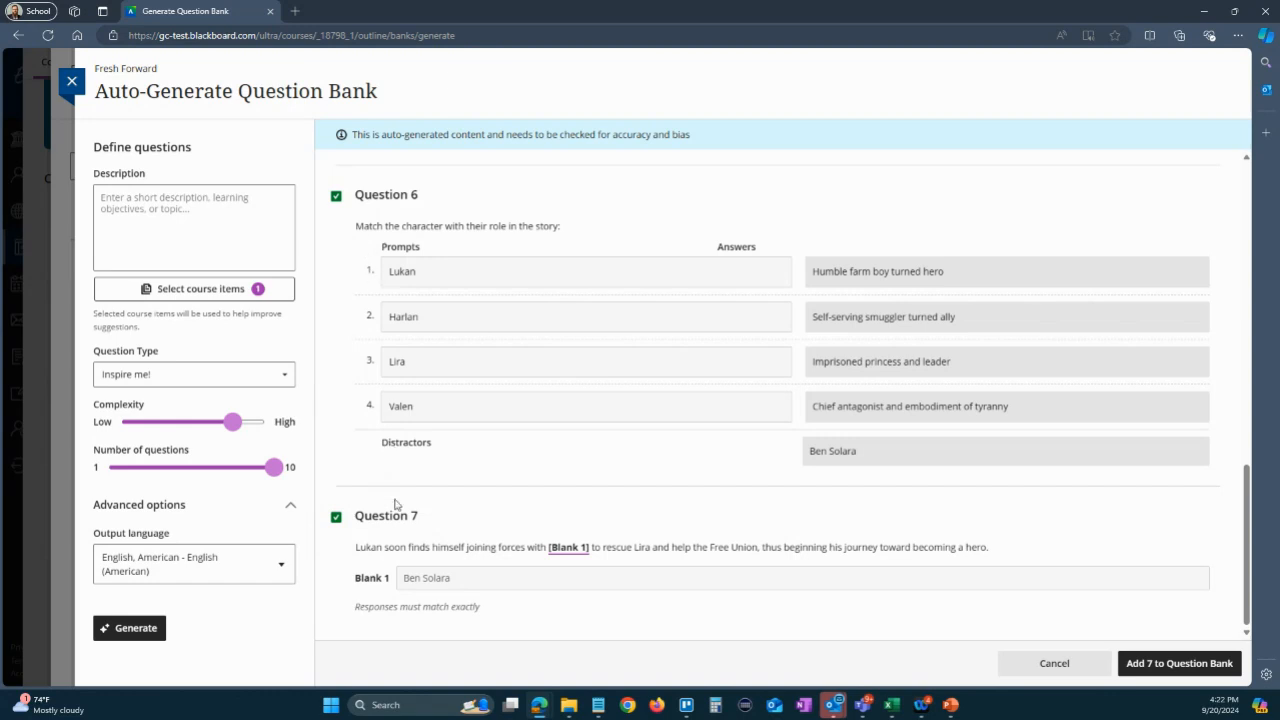
click(1172, 666)
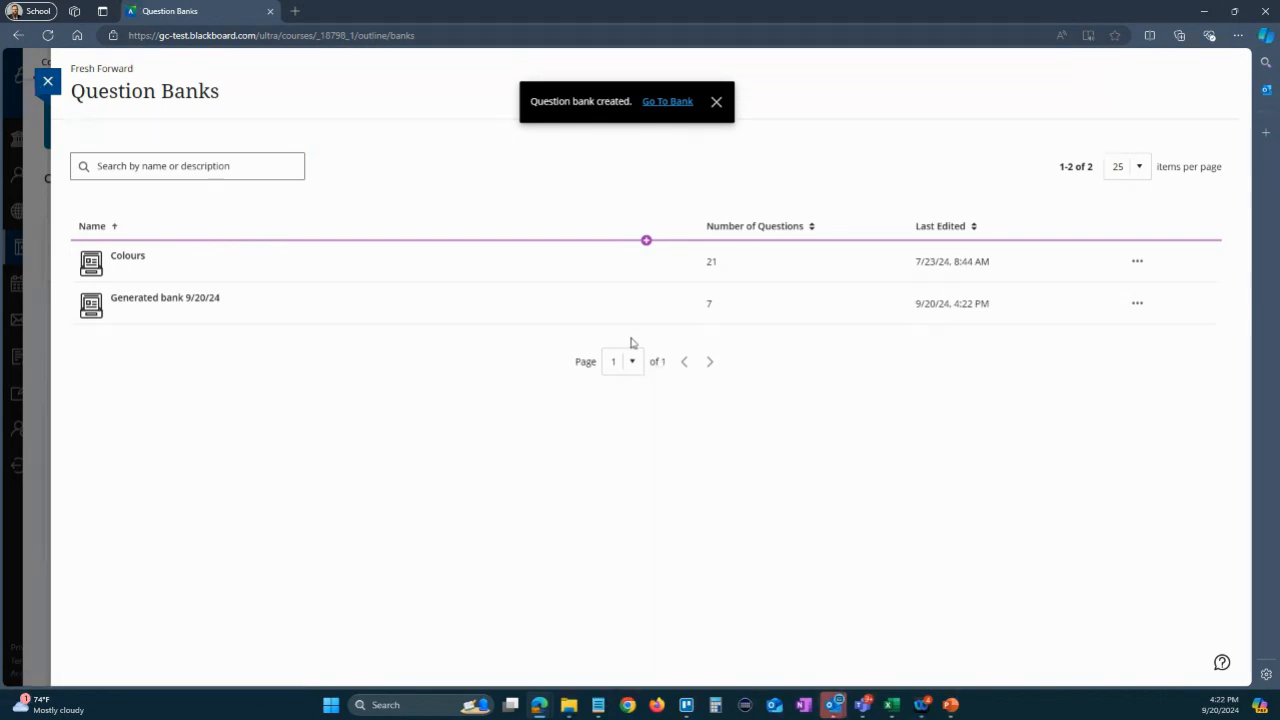
- Create a test in the Mythology in Film folder below the Guardians of Arcana document and title it Arcana Review
click(47, 80)
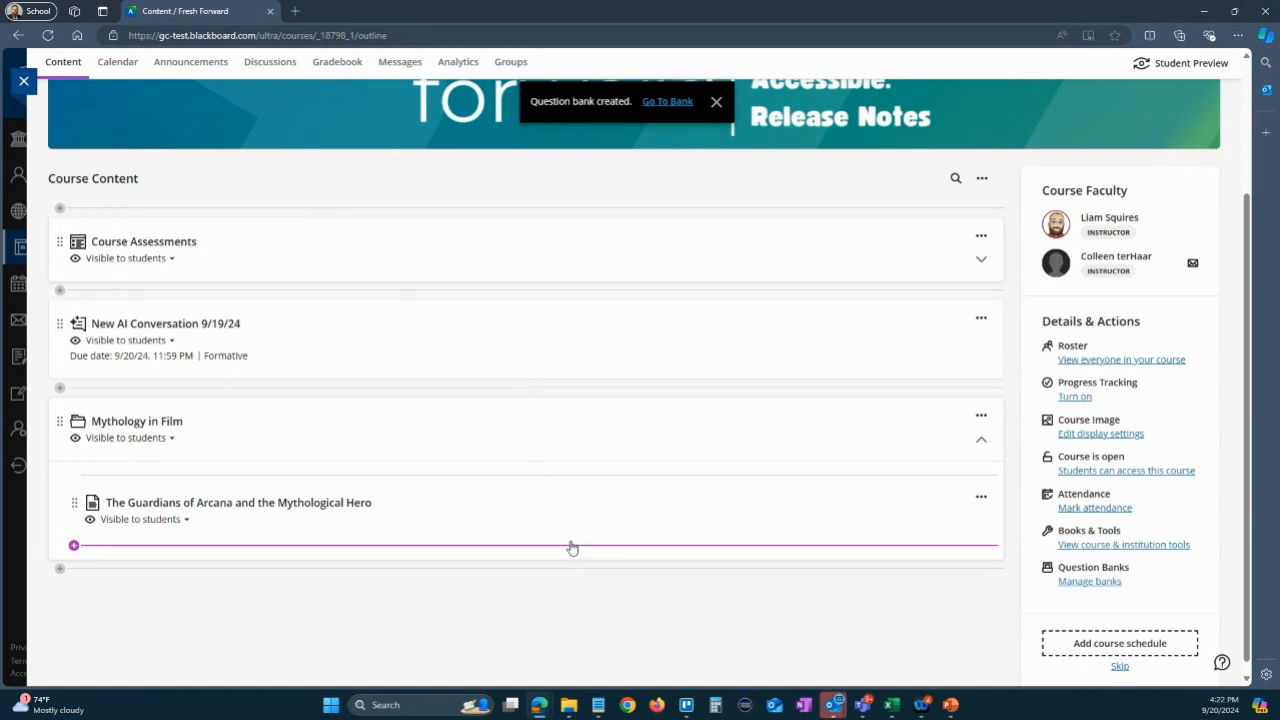
click(570, 547)
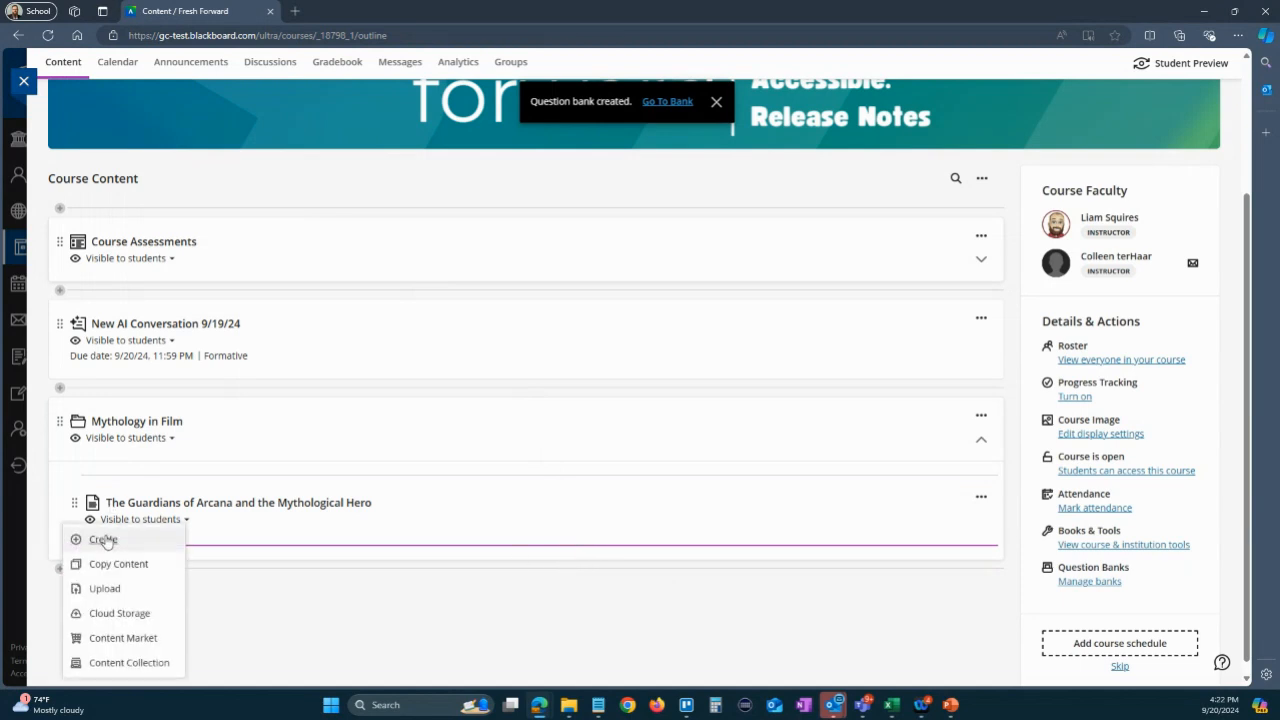
click(103, 539)
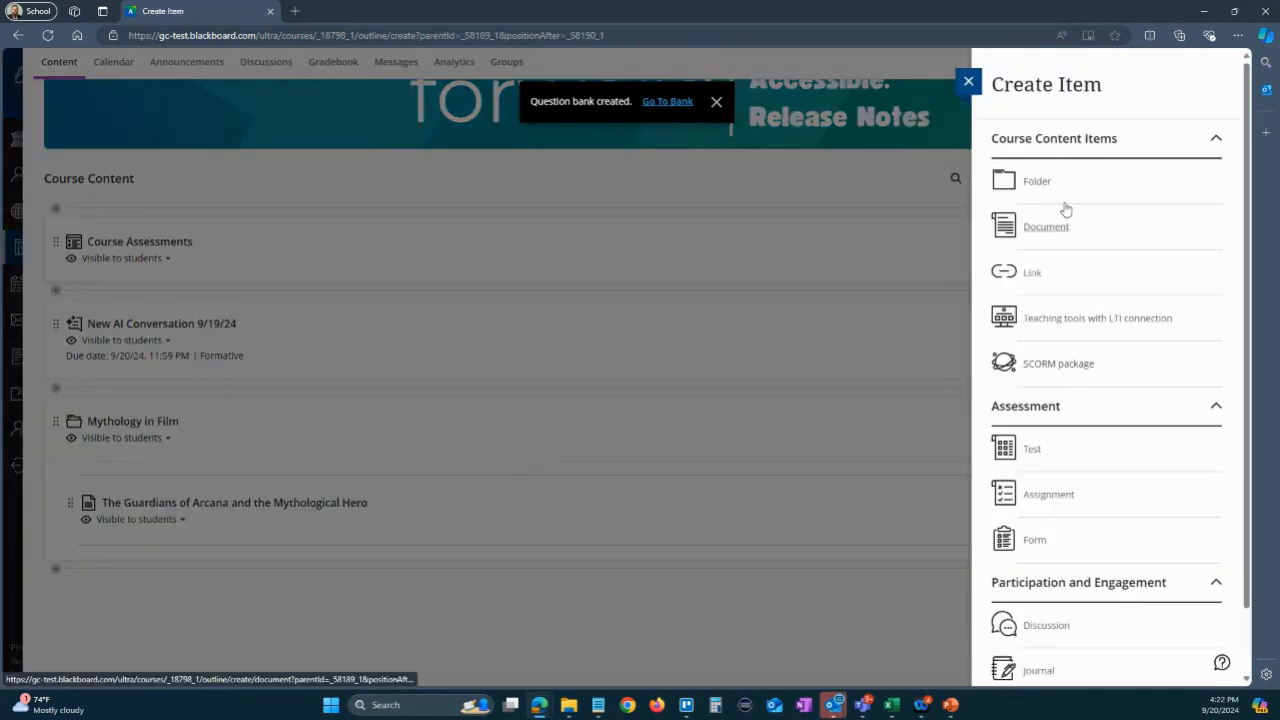
click(1030, 455)
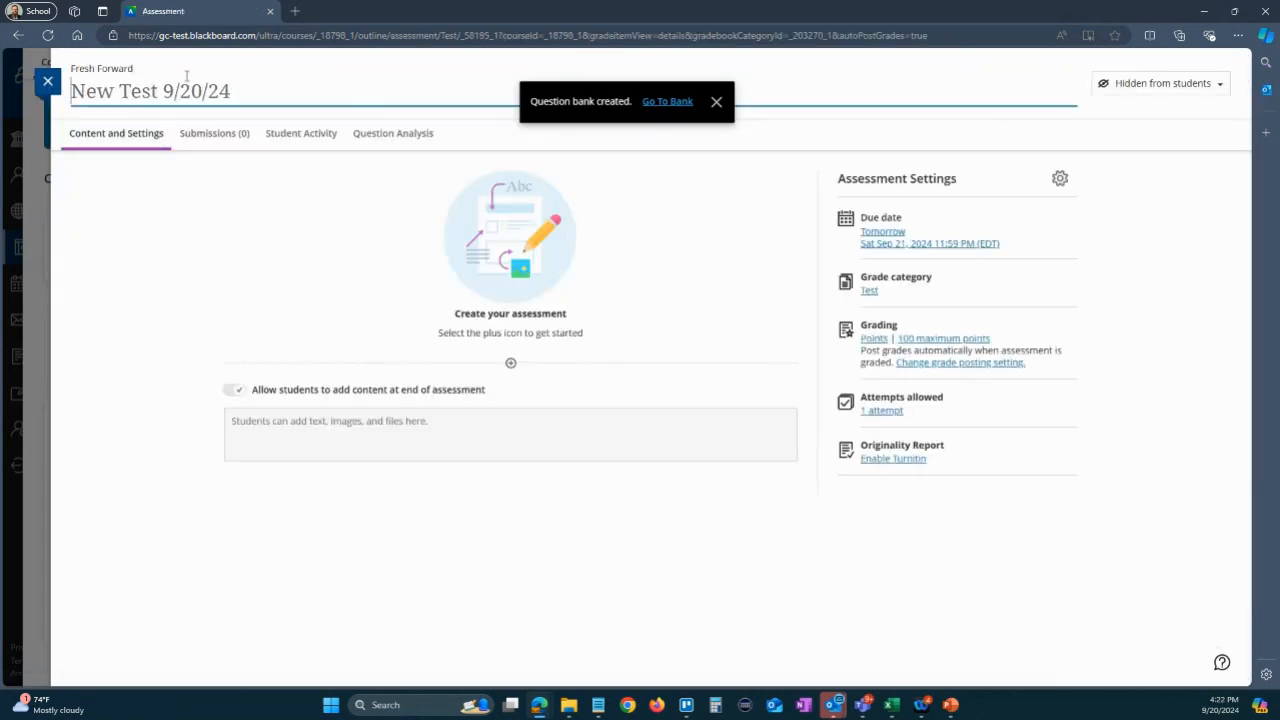
click(154, 92)
text(A)
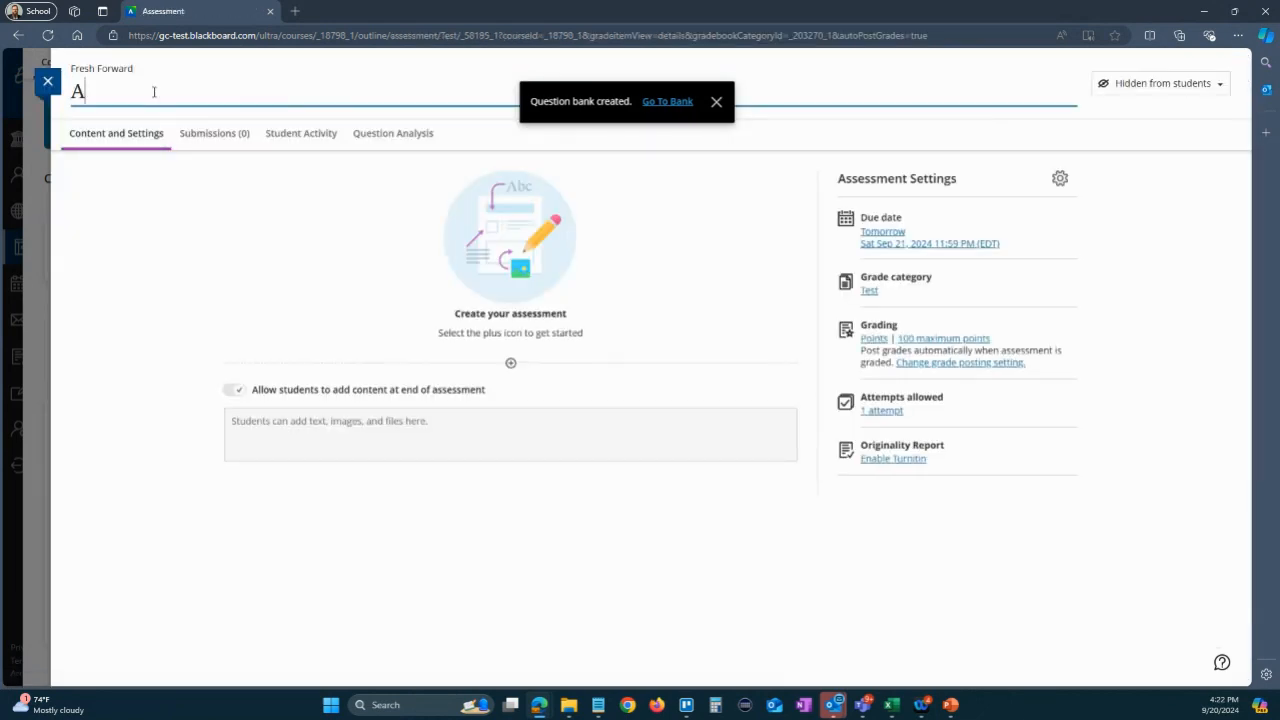
text(racana Review)
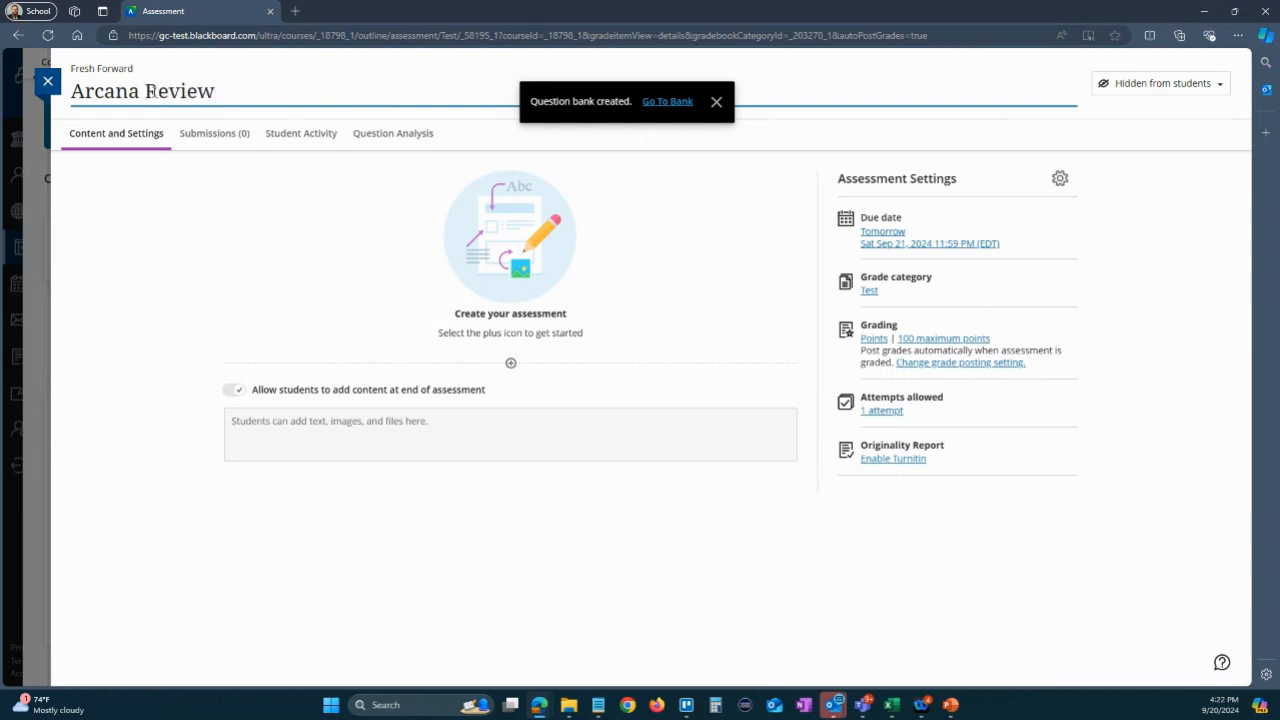
click(390, 630)
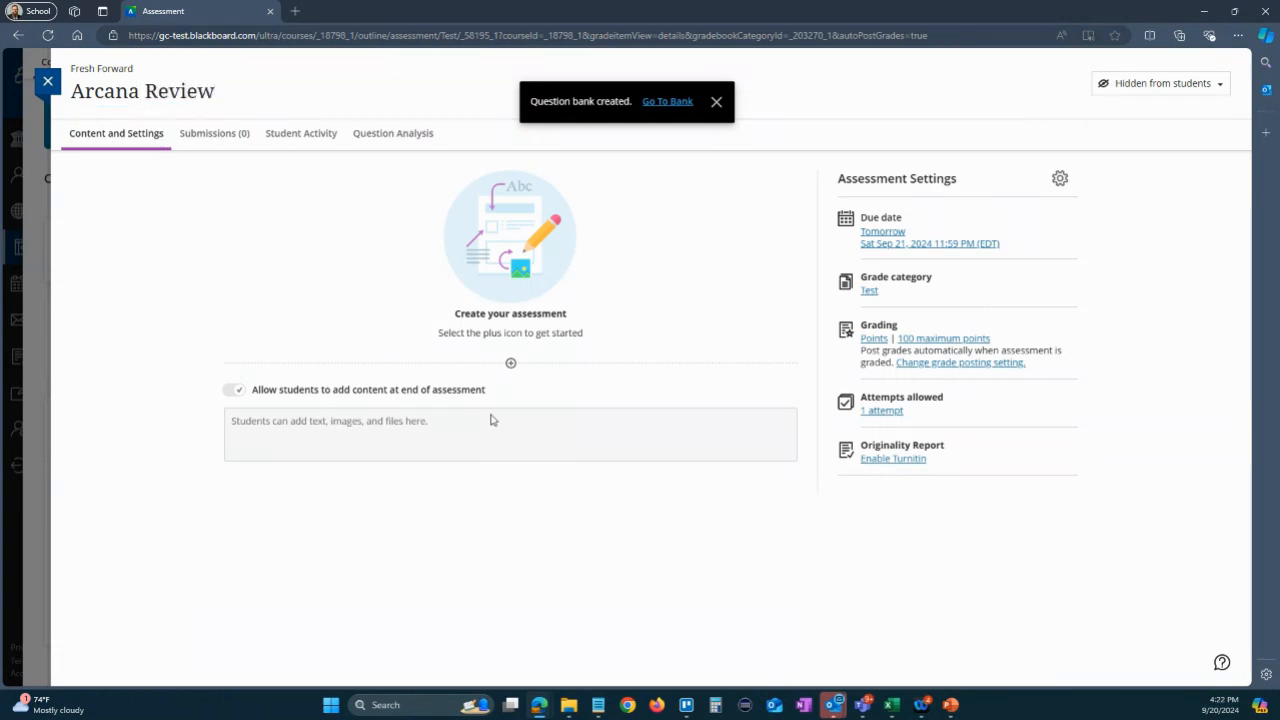
- Reuse all seven questions from Generated bank 9/20/24 by copying them into the Arcana Review test
click(511, 364)
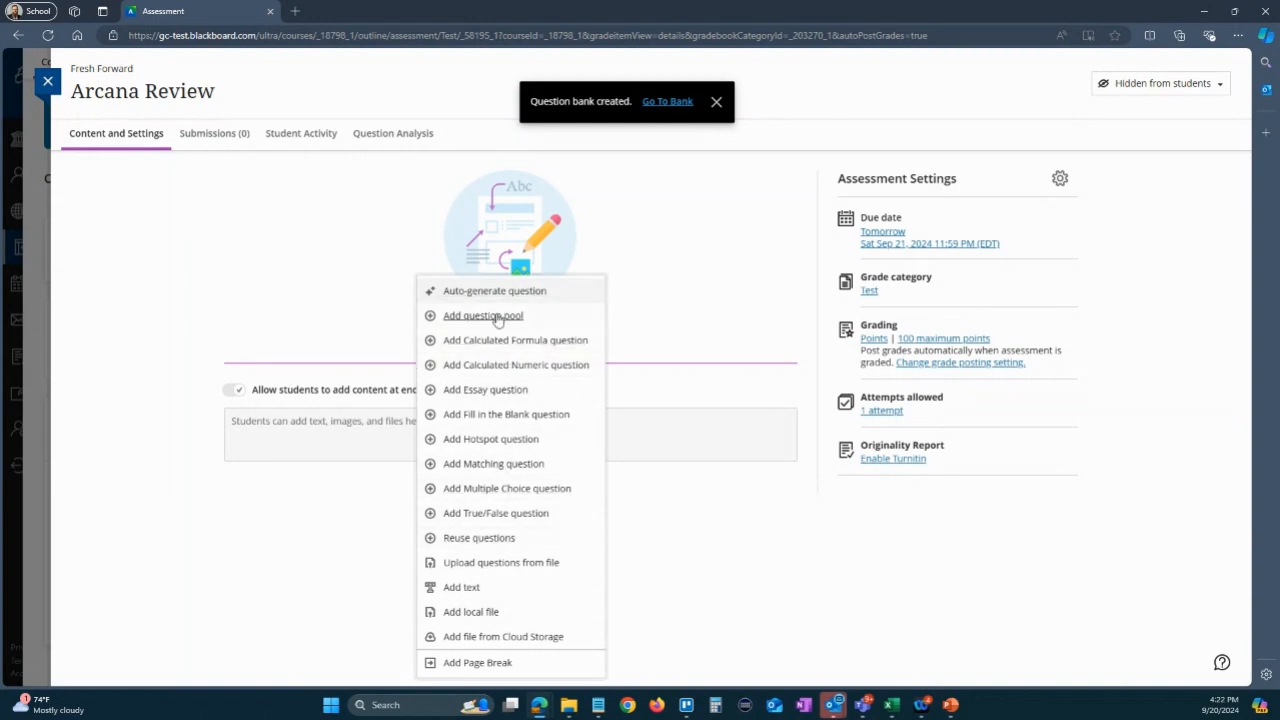
click(480, 538)
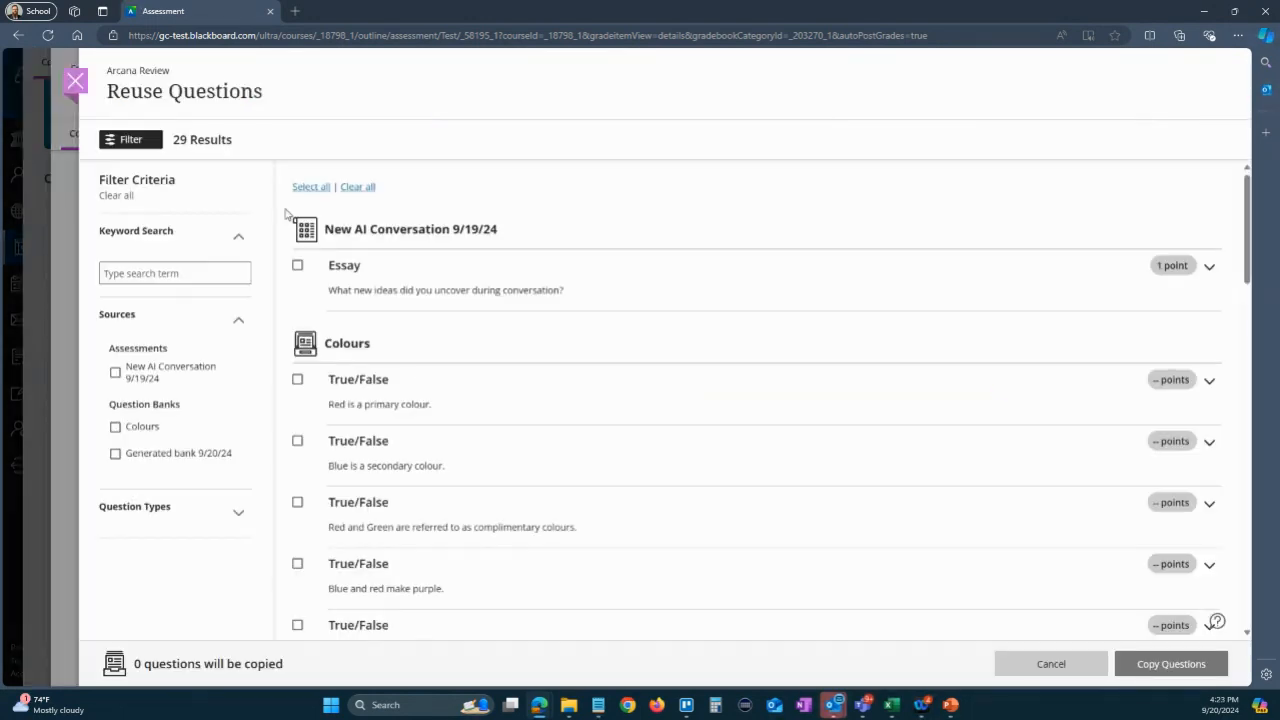
click(115, 454)
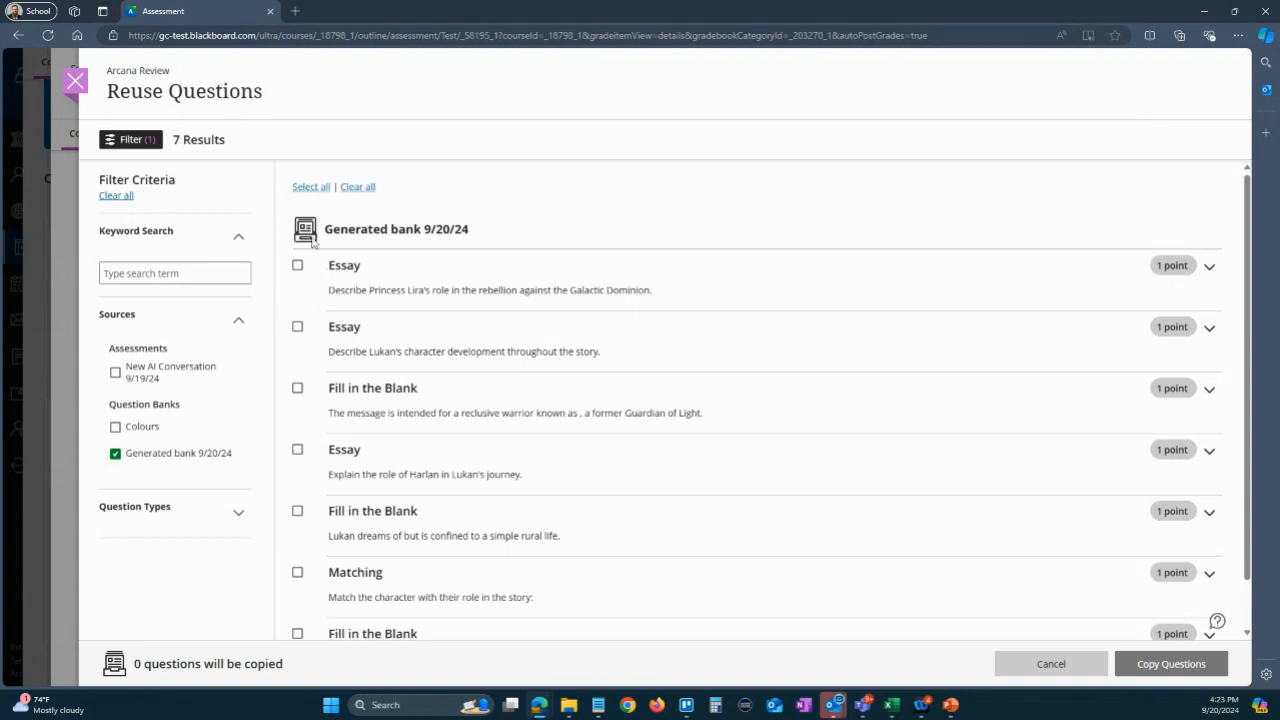
click(310, 188)
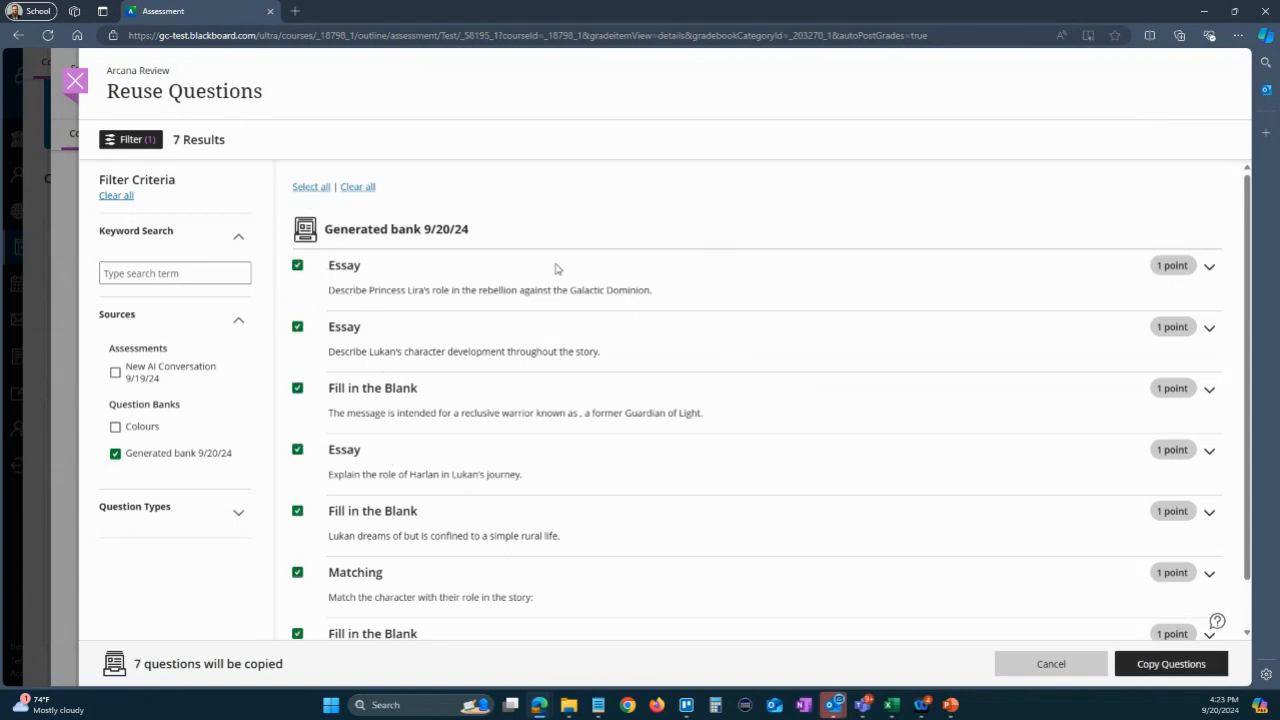
scroll(551, 365, down, 1)
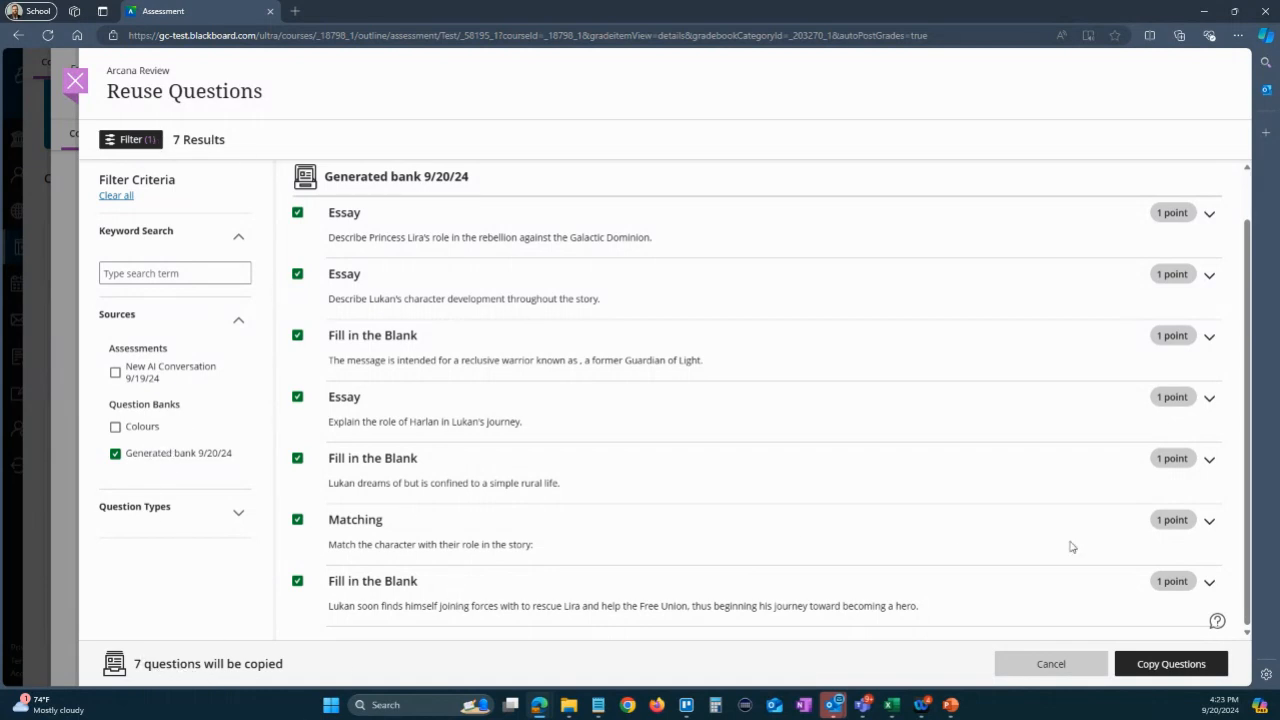
click(1166, 666)
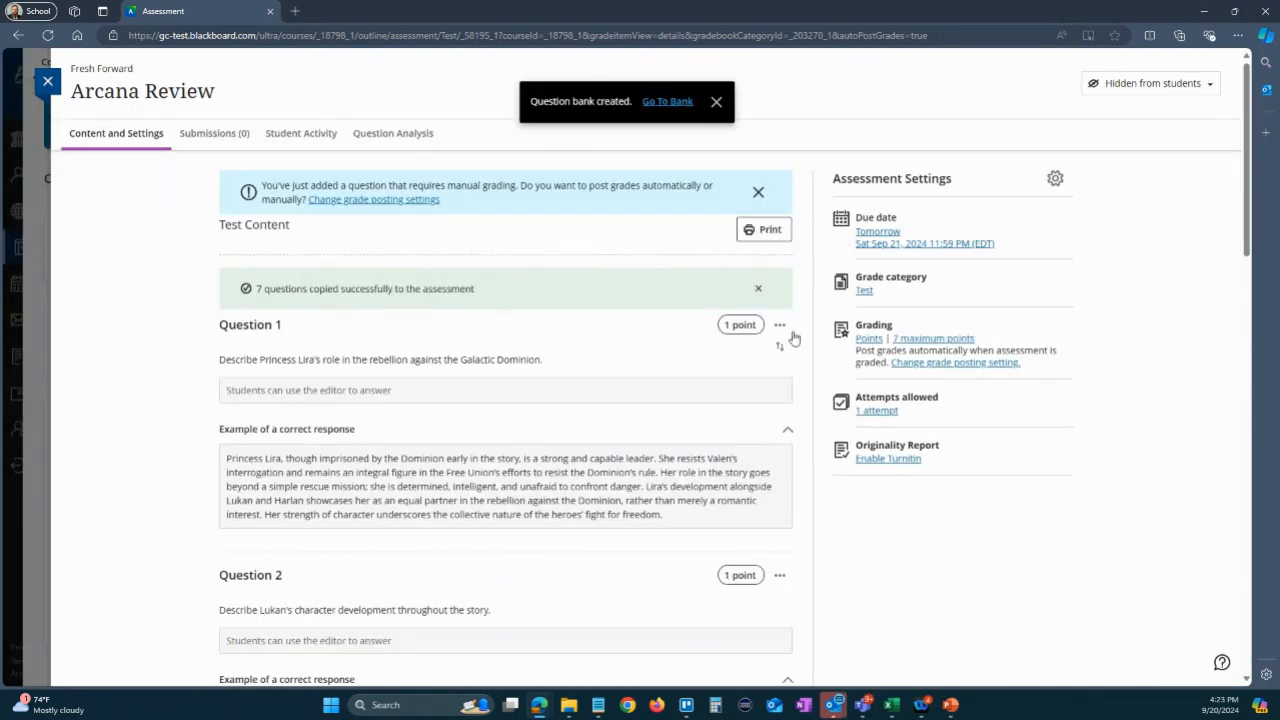
- Move the essay question on Lukan's character development directly below the fill-in-the-blank question about the reclusive warrior
scroll(530, 305, down, 1)
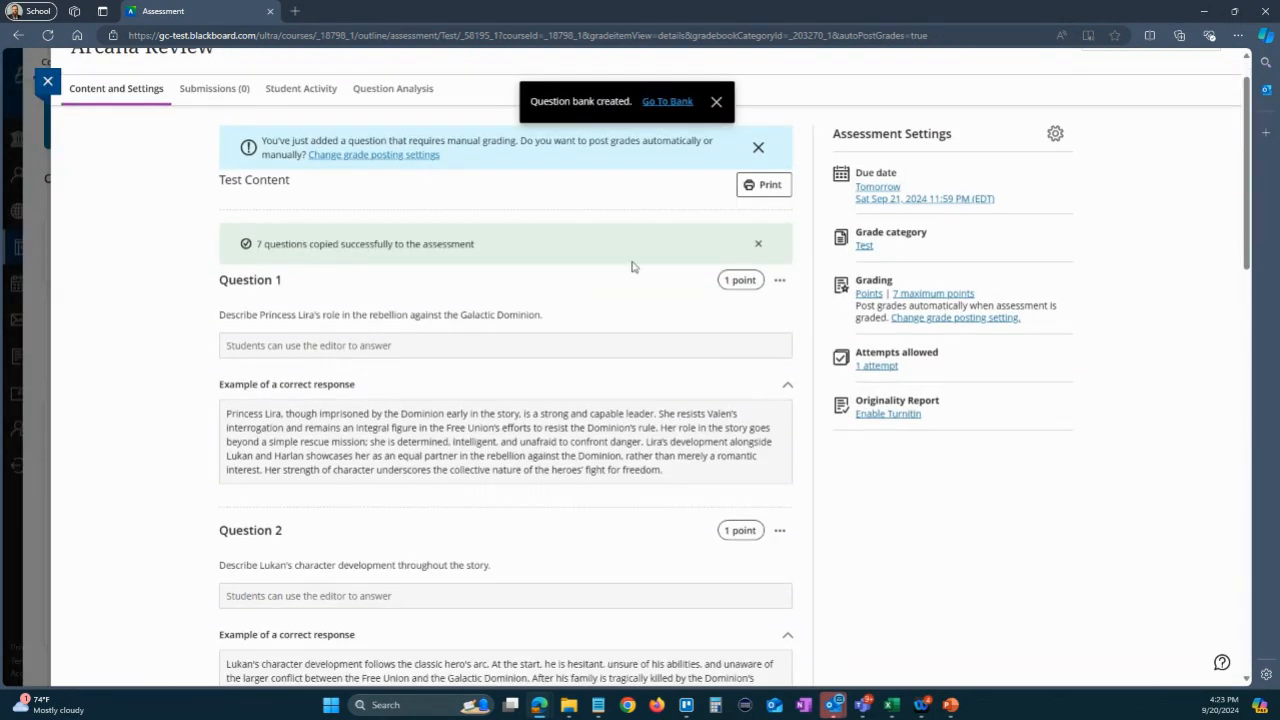
scroll(631, 266, down, 1)
key(ctrl+minus)
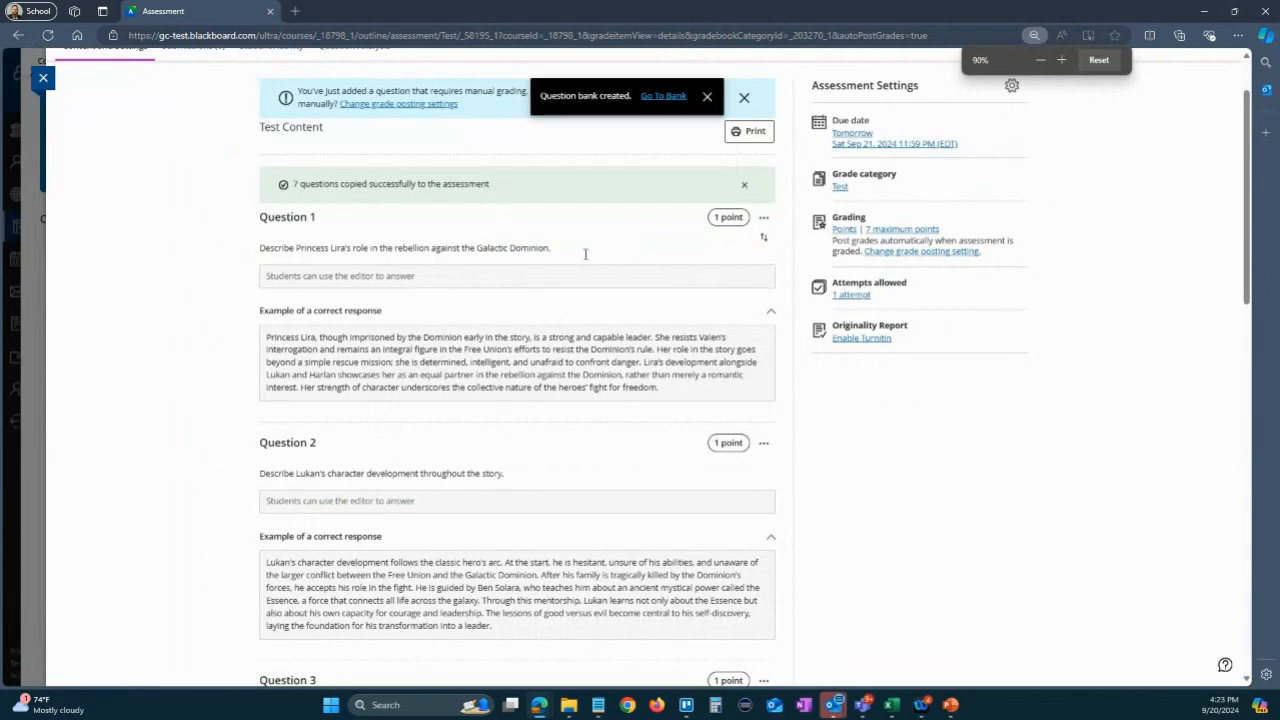
key(ctrl+minus)
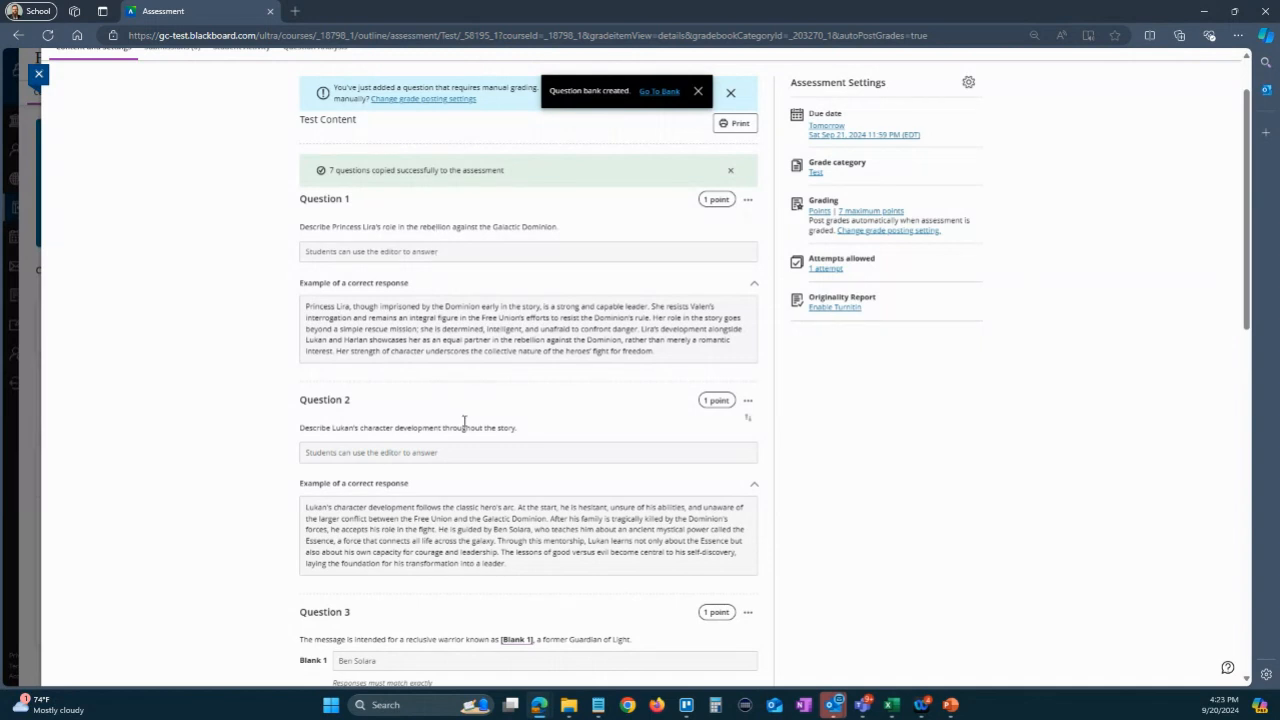
scroll(463, 421, down, 2)
scroll(500, 515, down, 1)
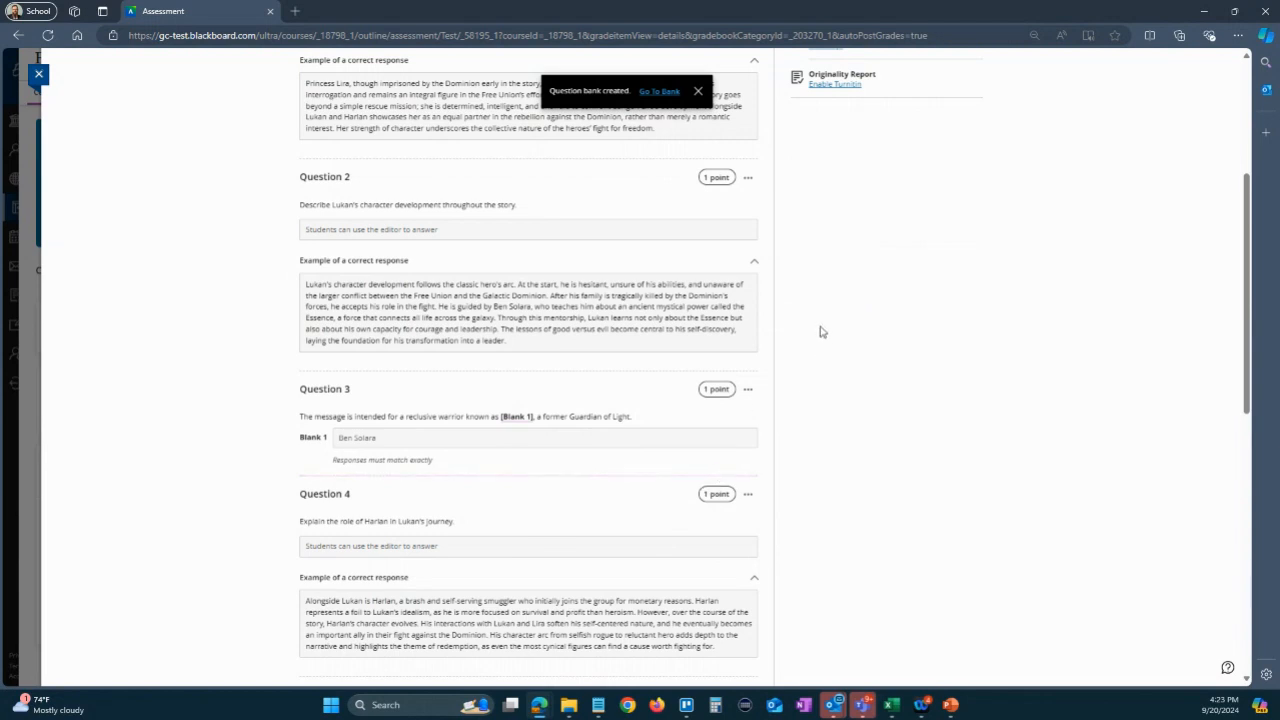
drag(747, 197, 673, 497)
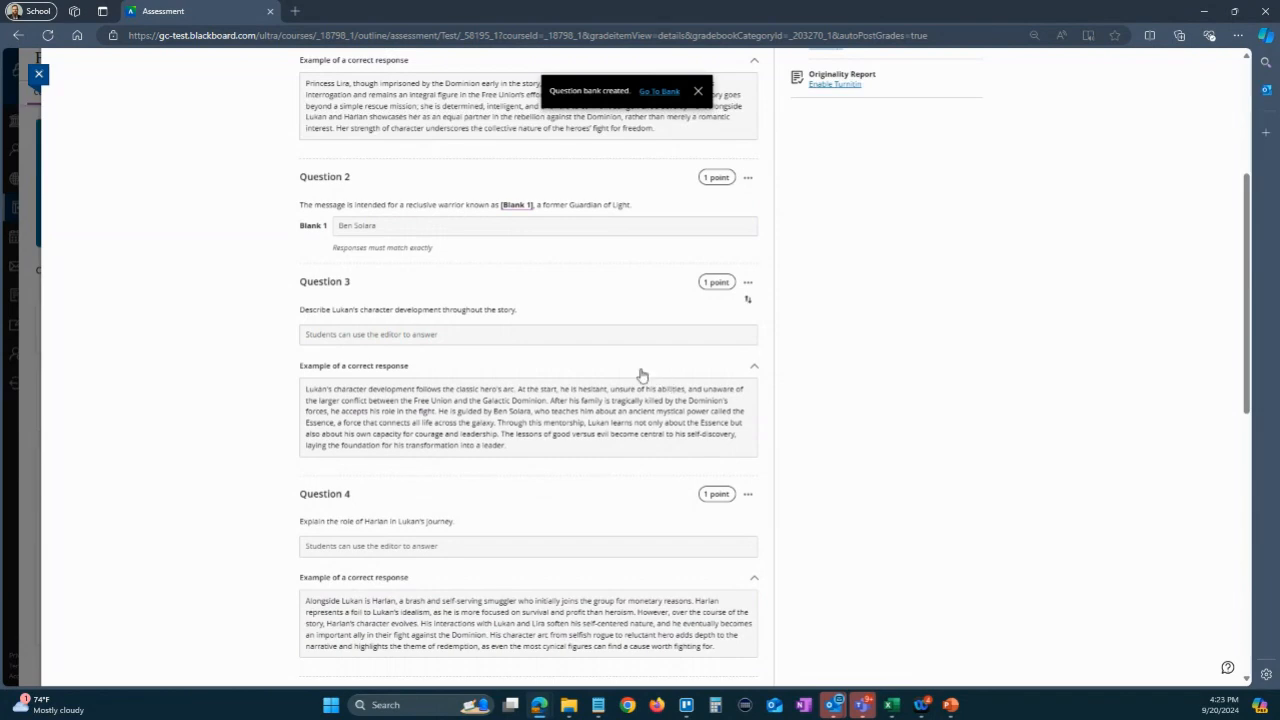
- Look over the reordered test questions and dismiss the notification about the created question bank
scroll(643, 331, up, 3)
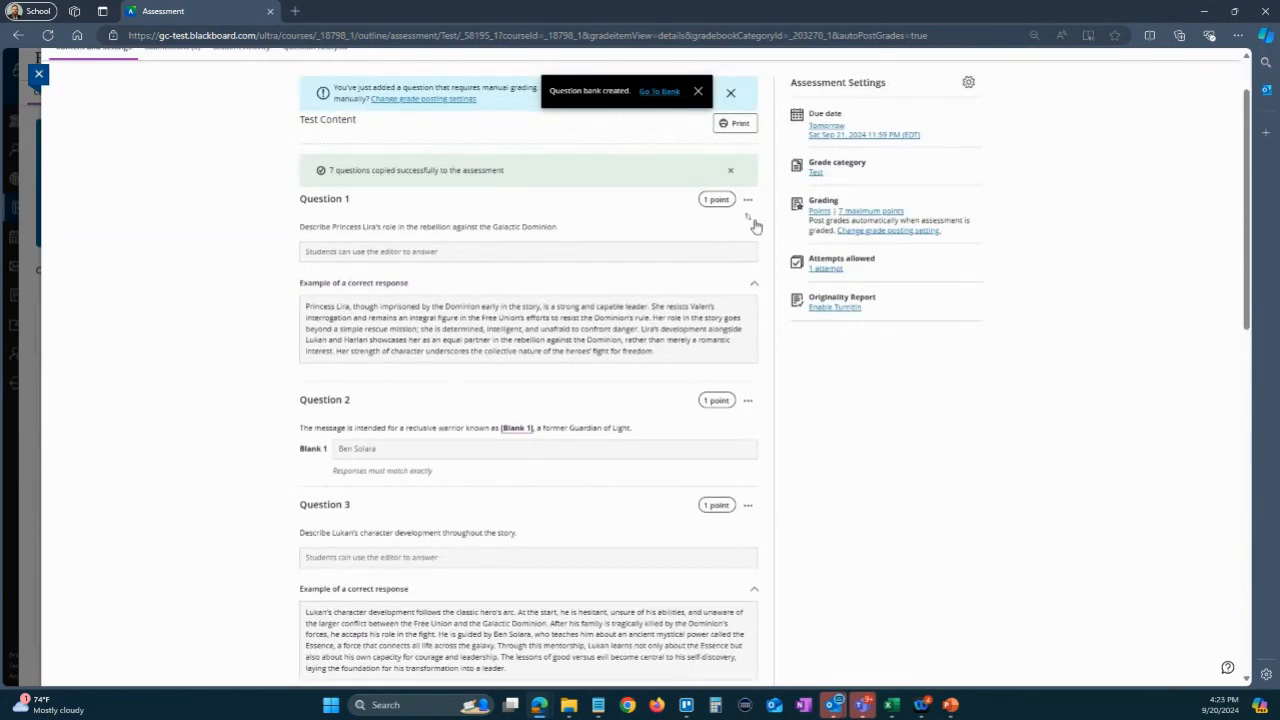
scroll(690, 448, down, 3)
scroll(687, 443, down, 2)
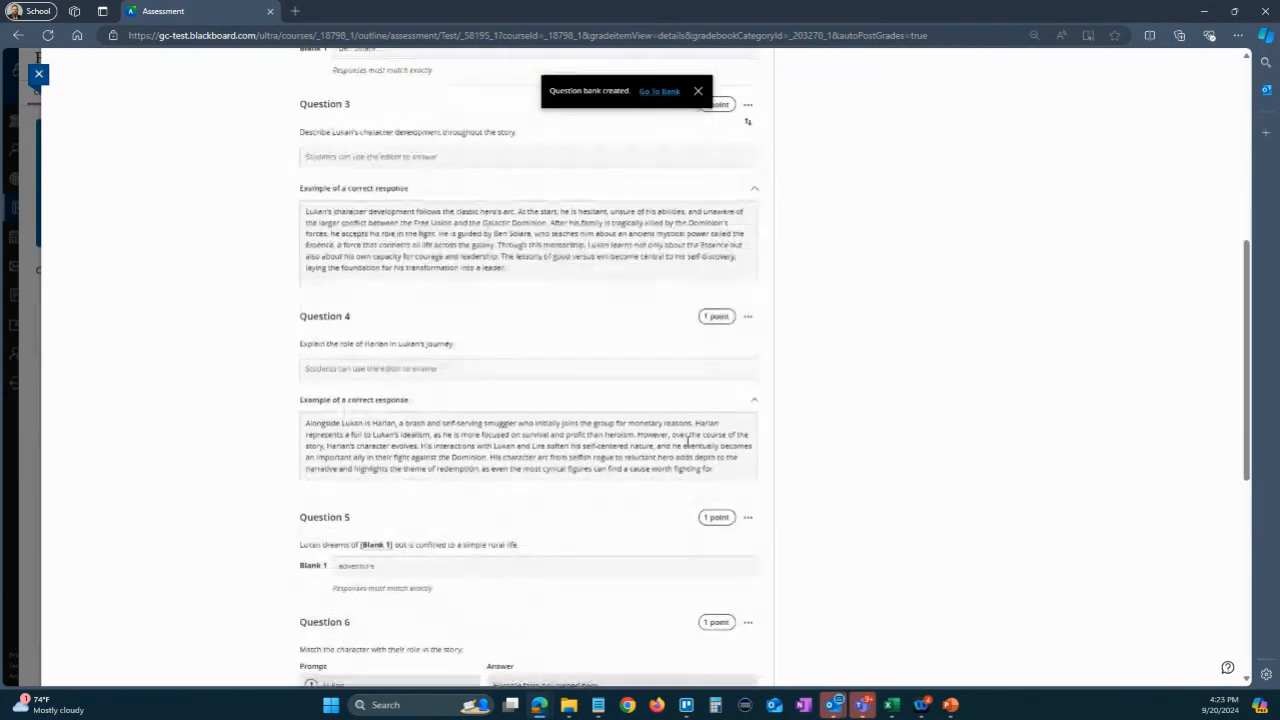
scroll(686, 440, up, 5)
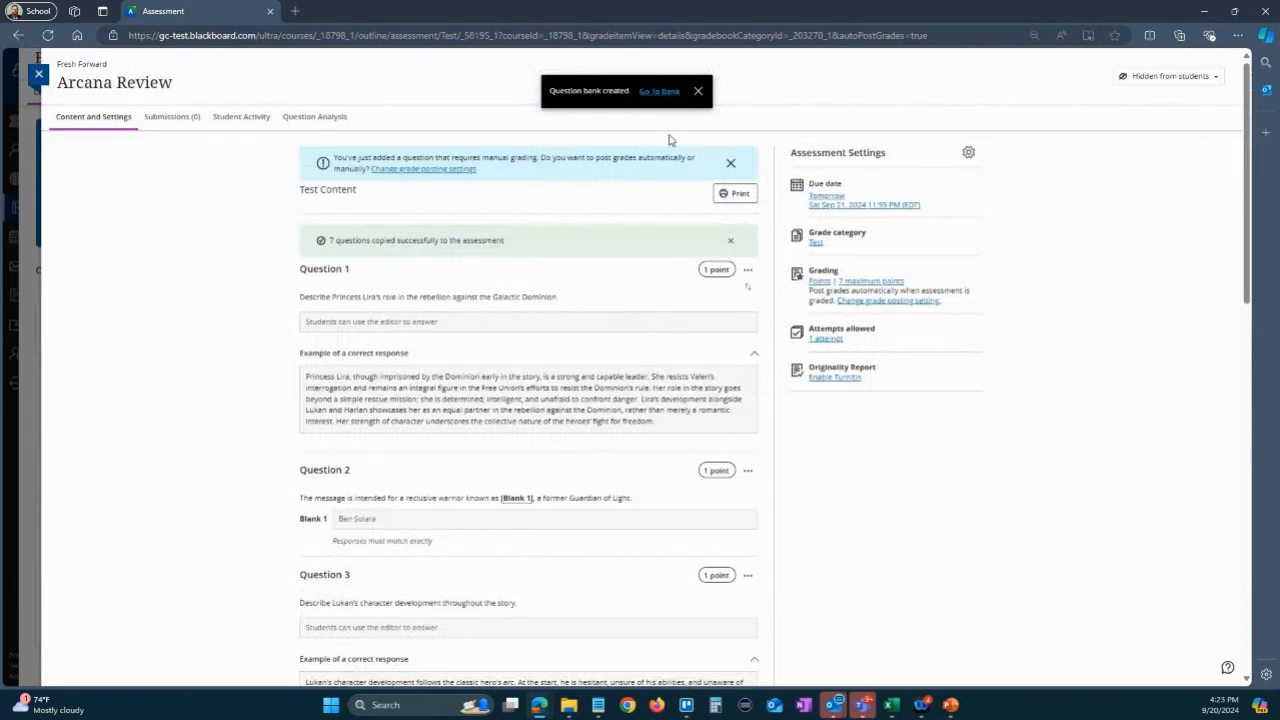
click(698, 91)
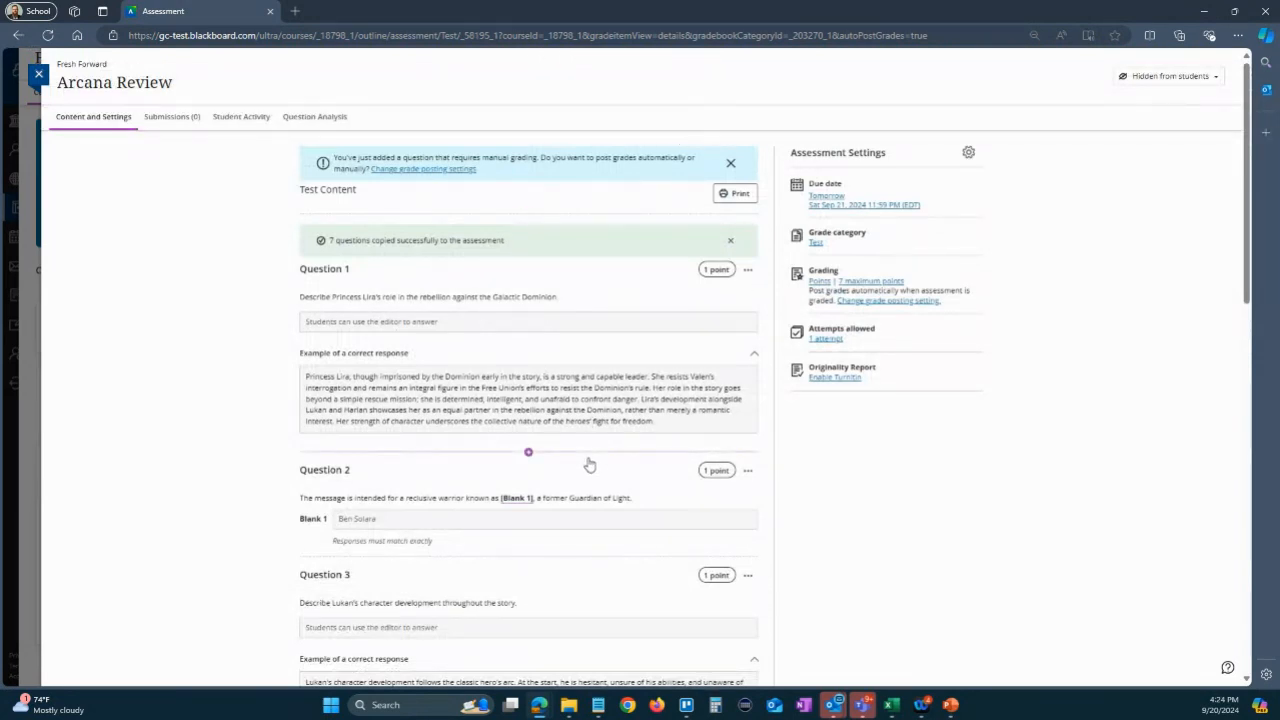